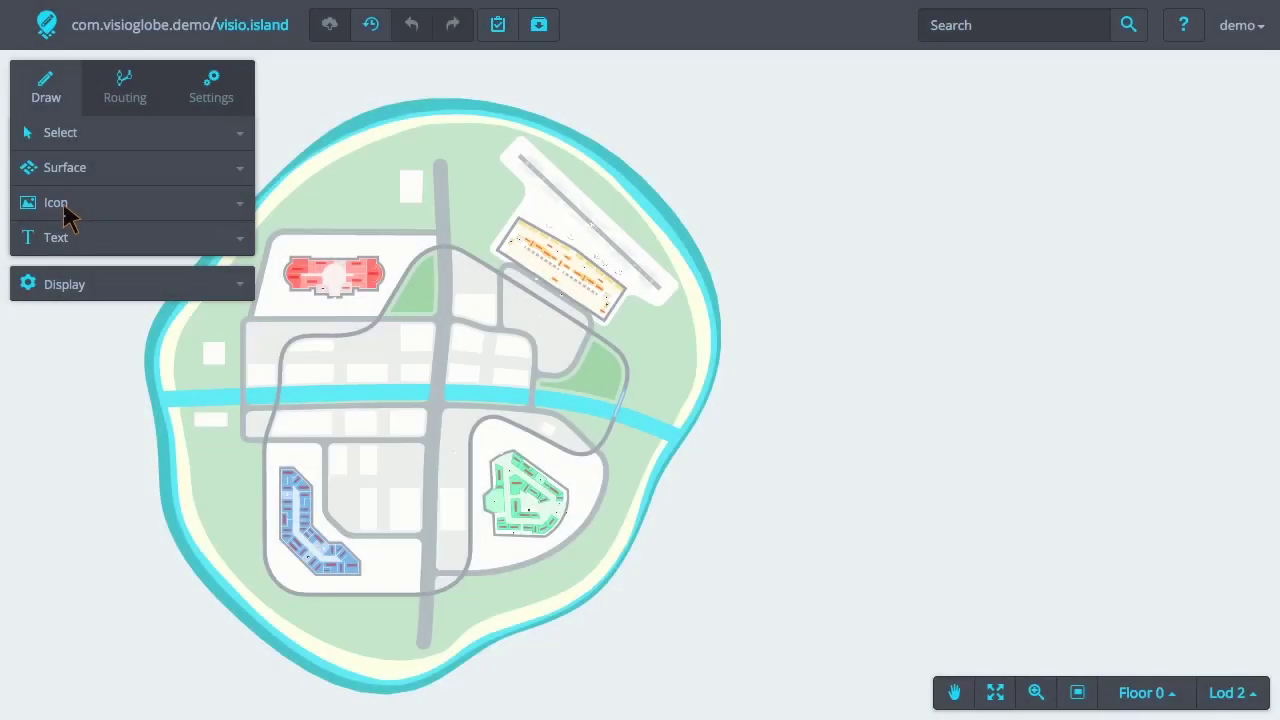
{"action": "left_click", "coordinate": [66, 212]}
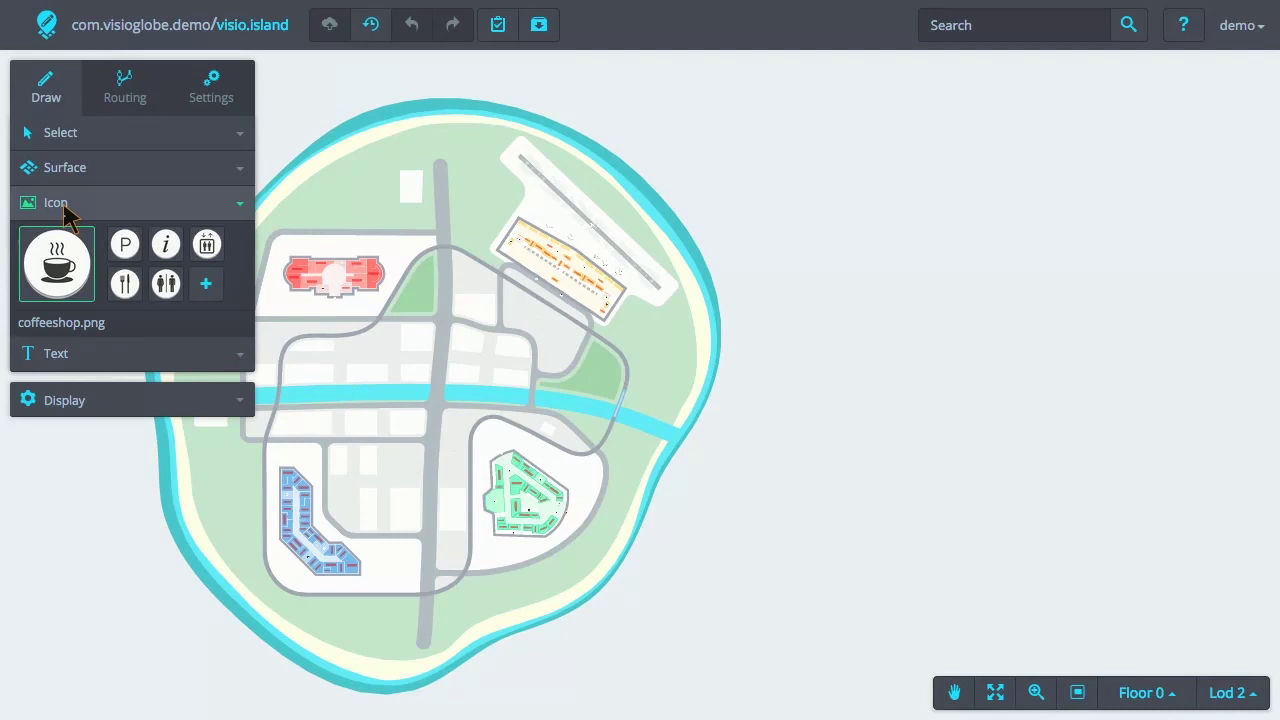
{"action": "left_click", "coordinate": [124, 250]}
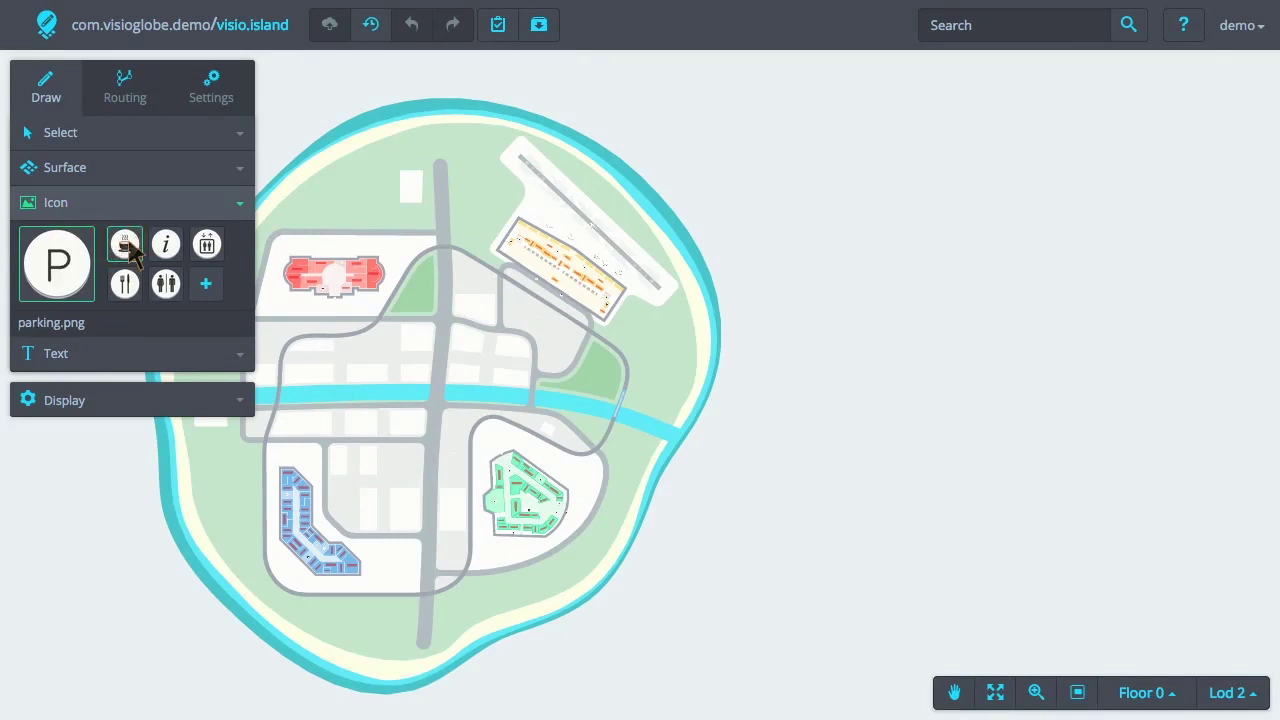
{"action": "left_click", "coordinate": [166, 250]}
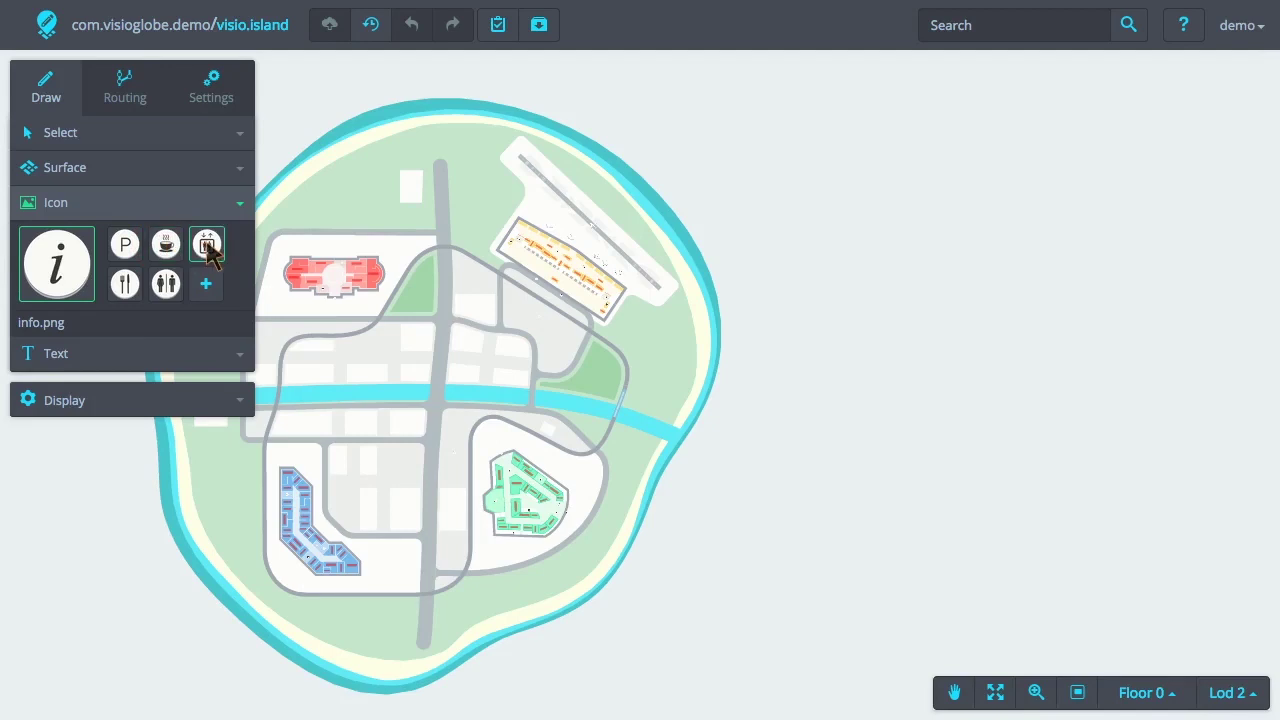
{"action": "left_click", "coordinate": [207, 250]}
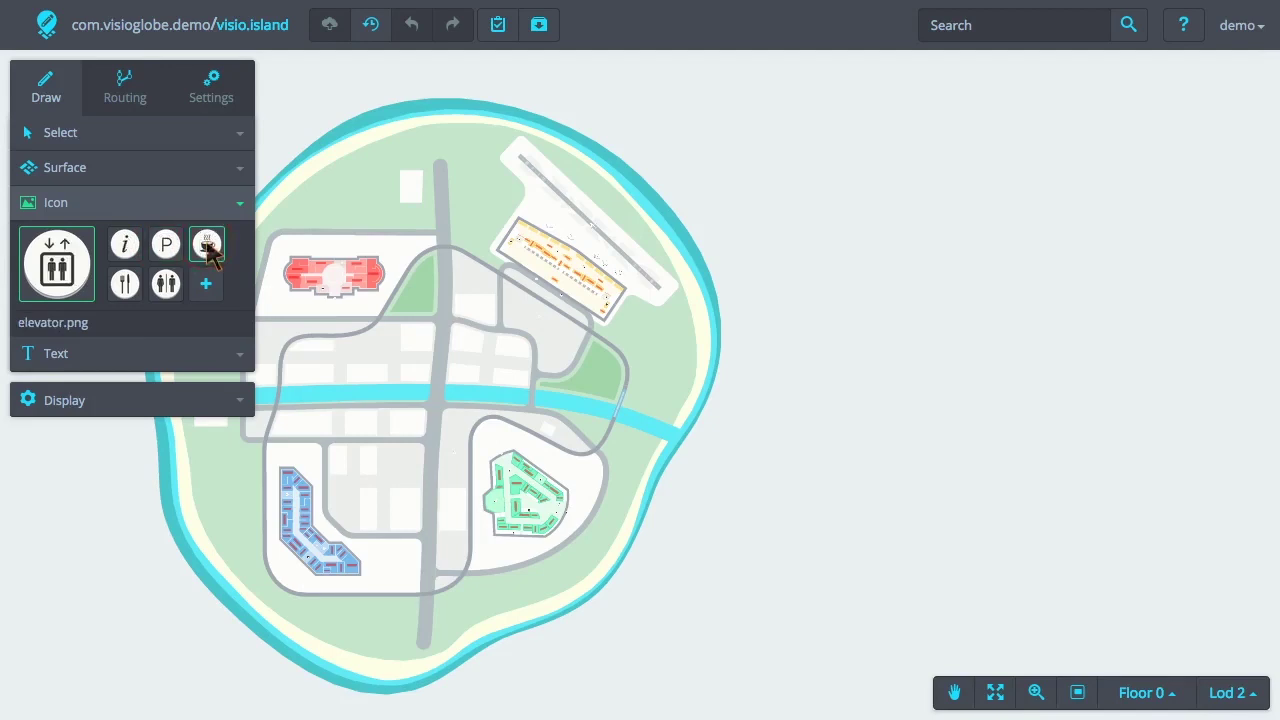
{"action": "left_click", "coordinate": [168, 285]}
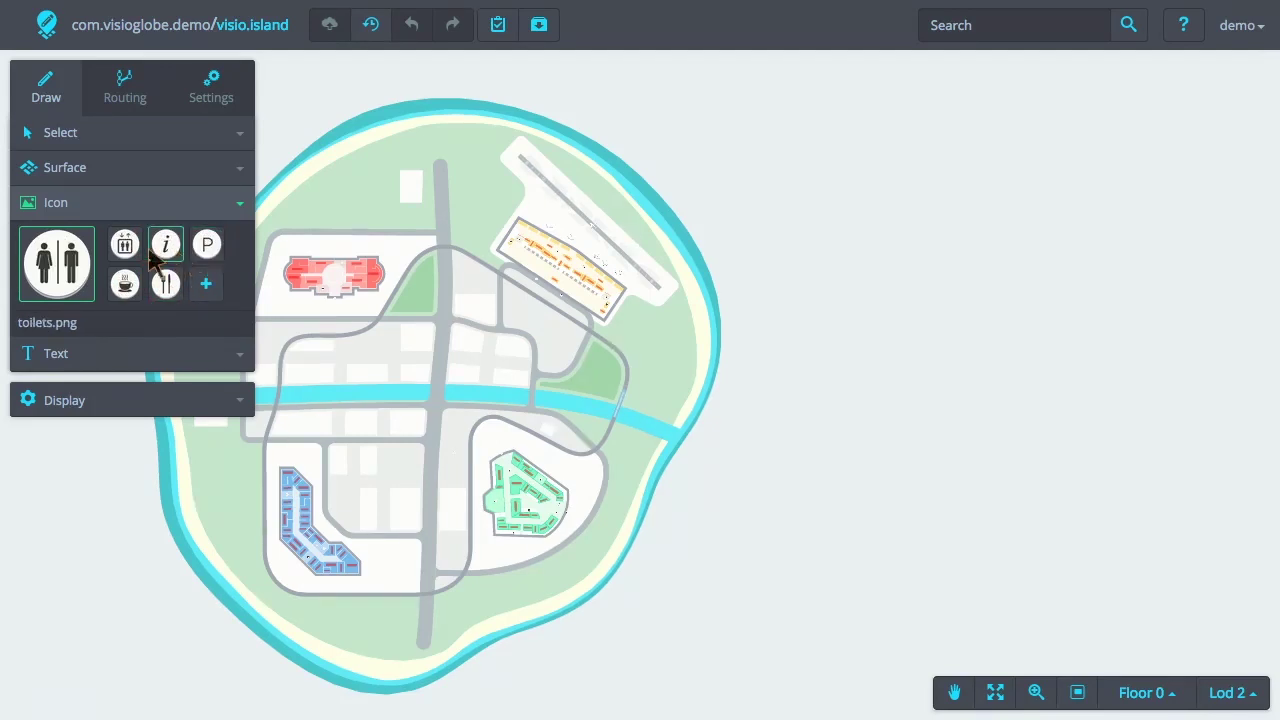
{"action": "left_click", "coordinate": [126, 286]}
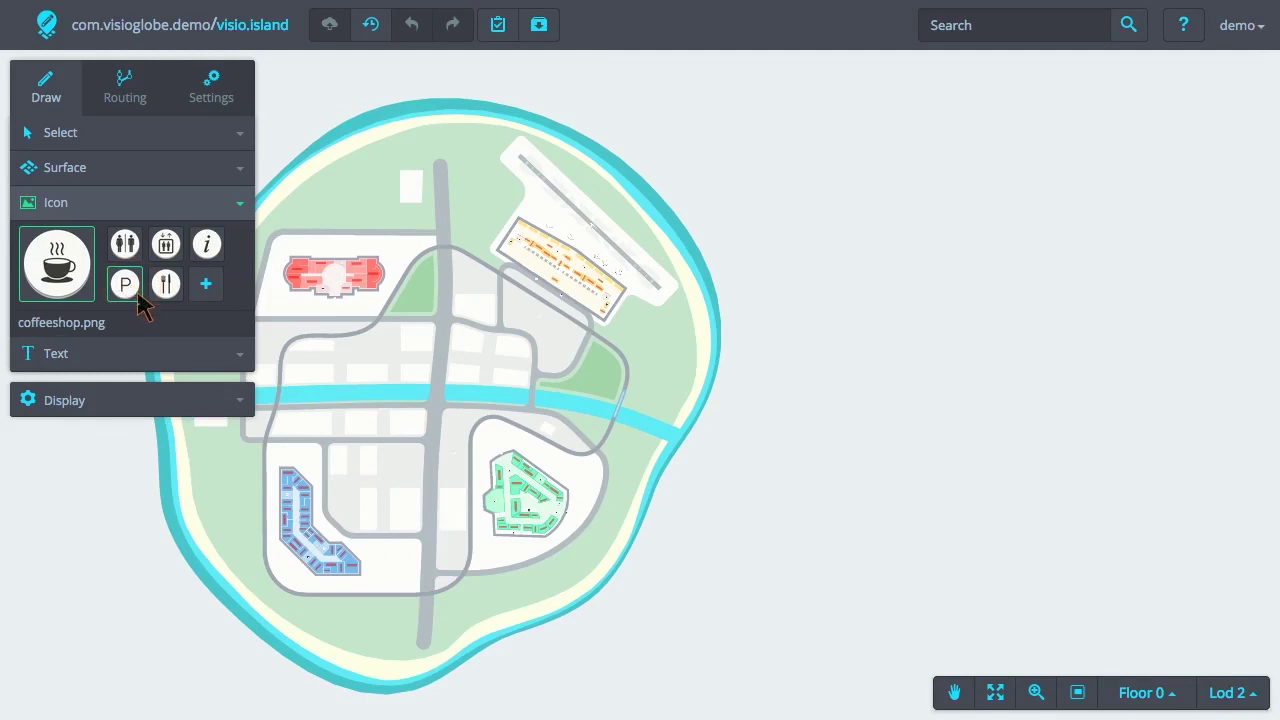
- Open the full icon chooser and browse the VisioglobeDefault256 icon library
{"action": "left_click", "coordinate": [206, 290]}
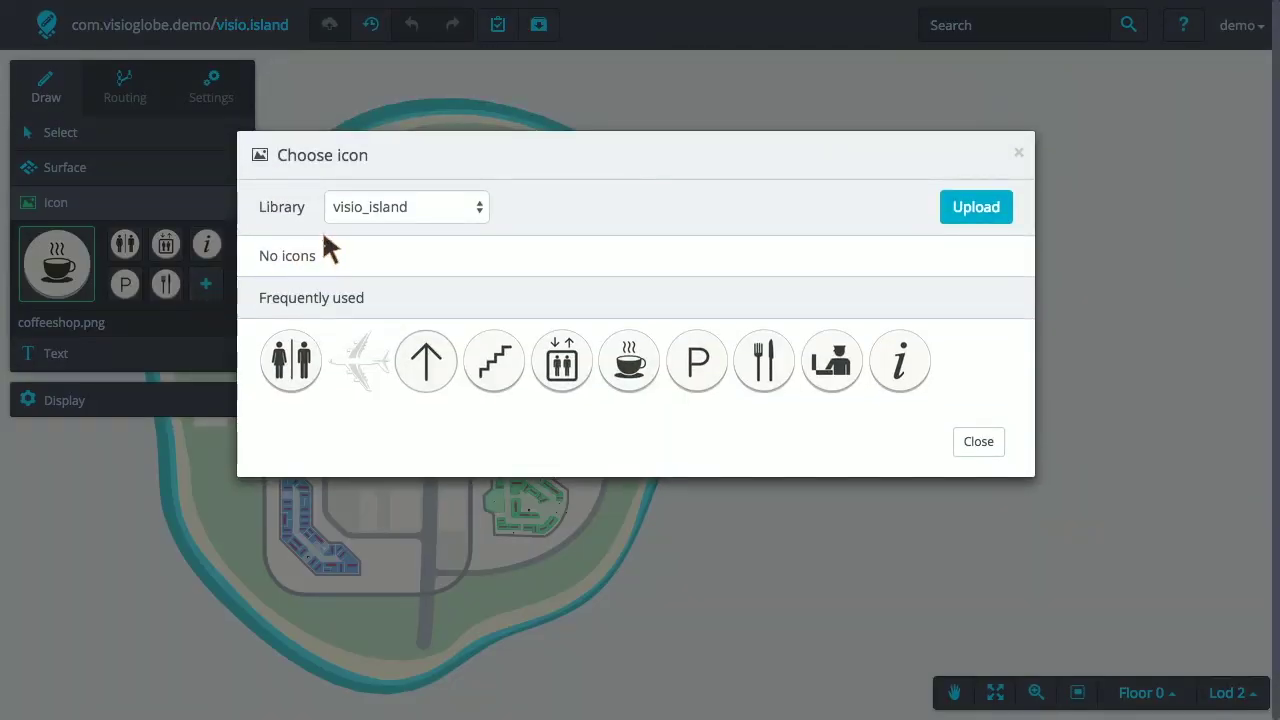
{"action": "left_click", "coordinate": [386, 208]}
{"action": "key", "text": "Down"}
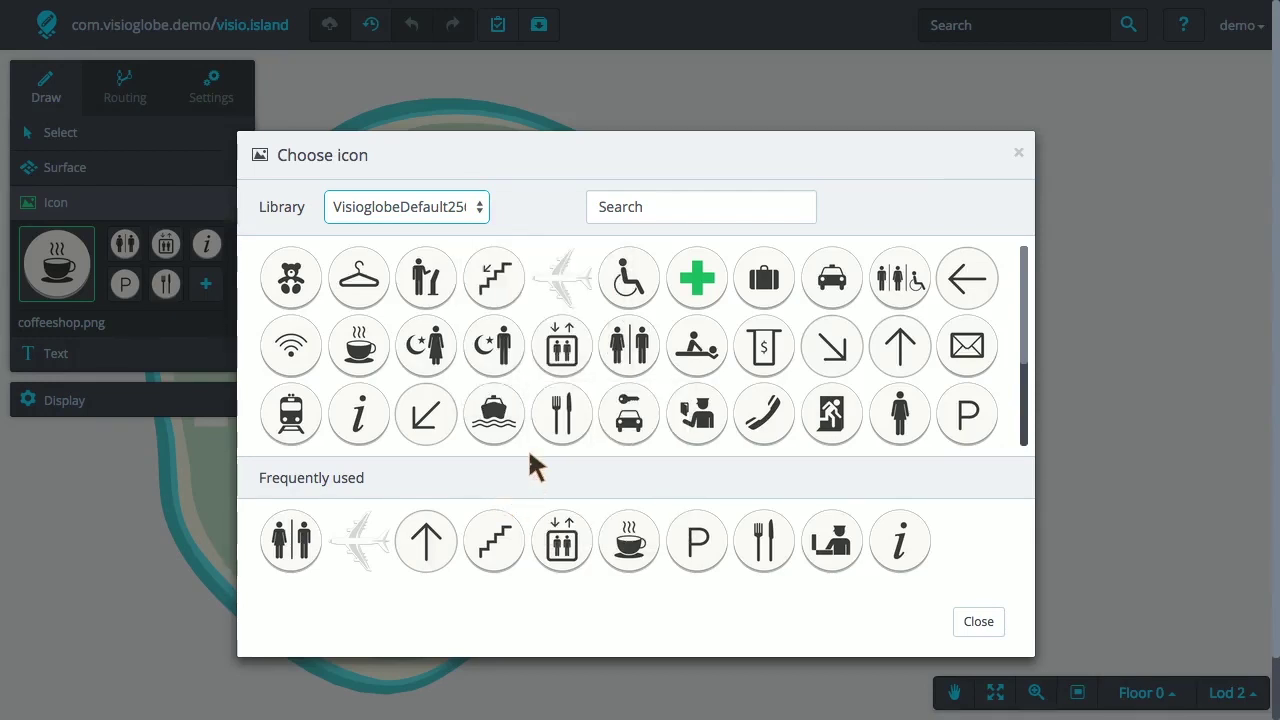
{"action": "mouse_move", "coordinate": [637, 338]}
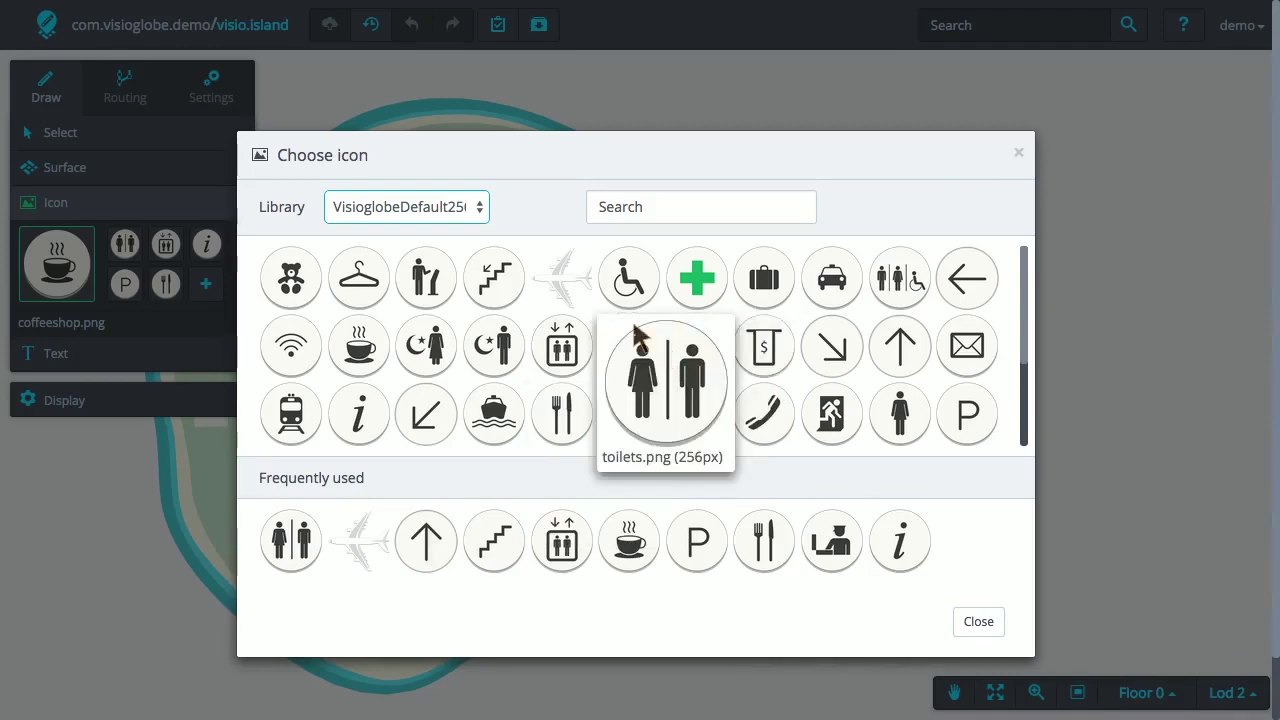
- Browse the VisioglobeSand256 and Aiga256 libraries, then return to the empty visio_island library
{"action": "left_click", "coordinate": [440, 208]}
{"action": "left_click", "coordinate": [430, 232]}
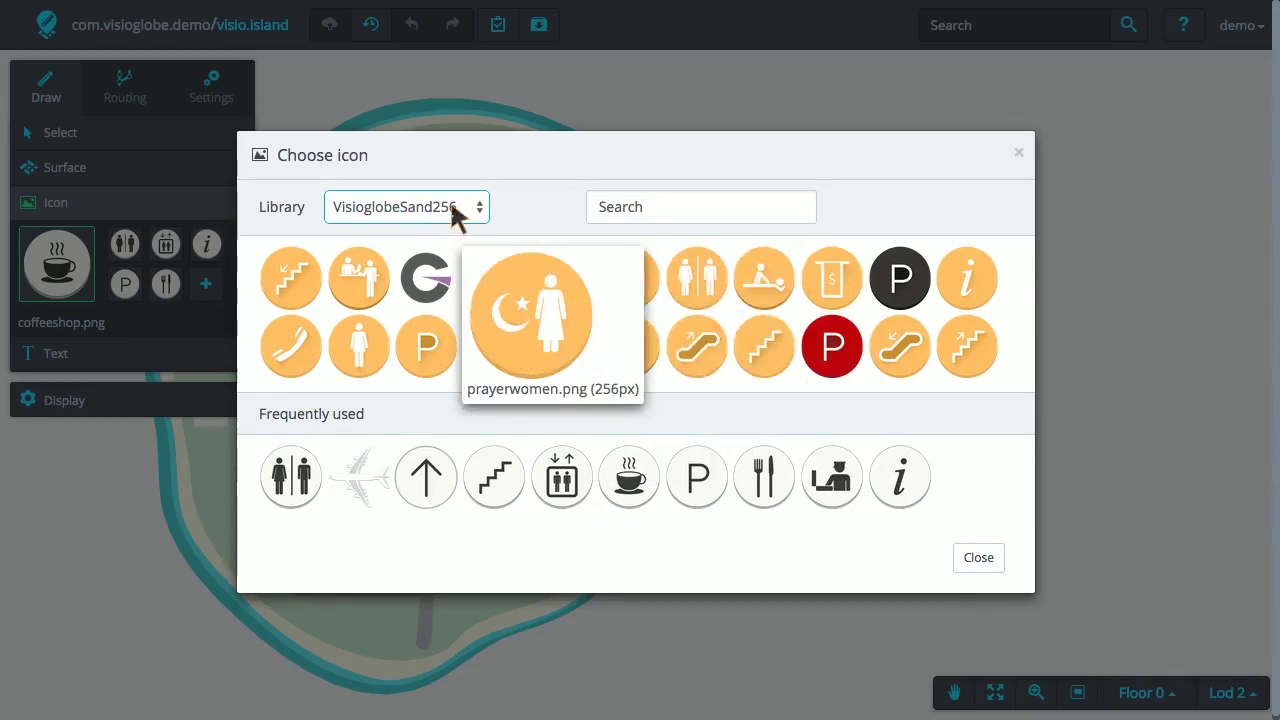
{"action": "key", "text": "Up"}
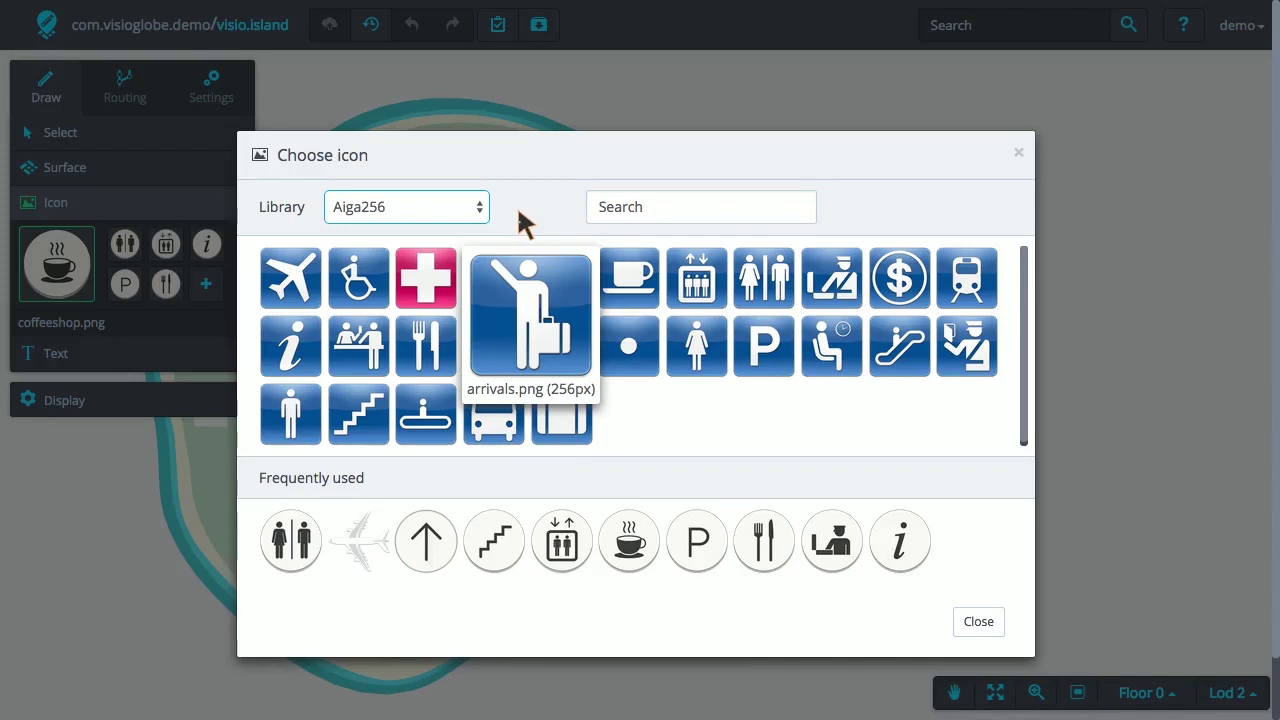
{"action": "left_click", "coordinate": [476, 210]}
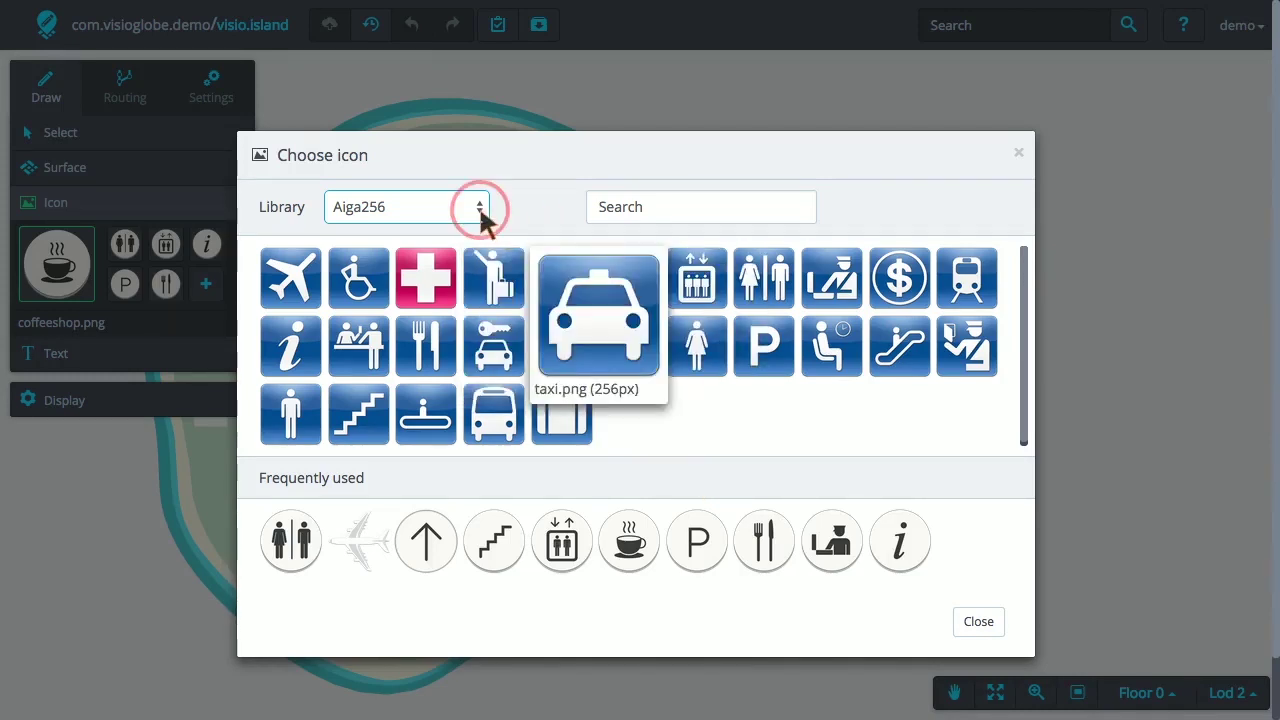
{"action": "left_click", "coordinate": [482, 236]}
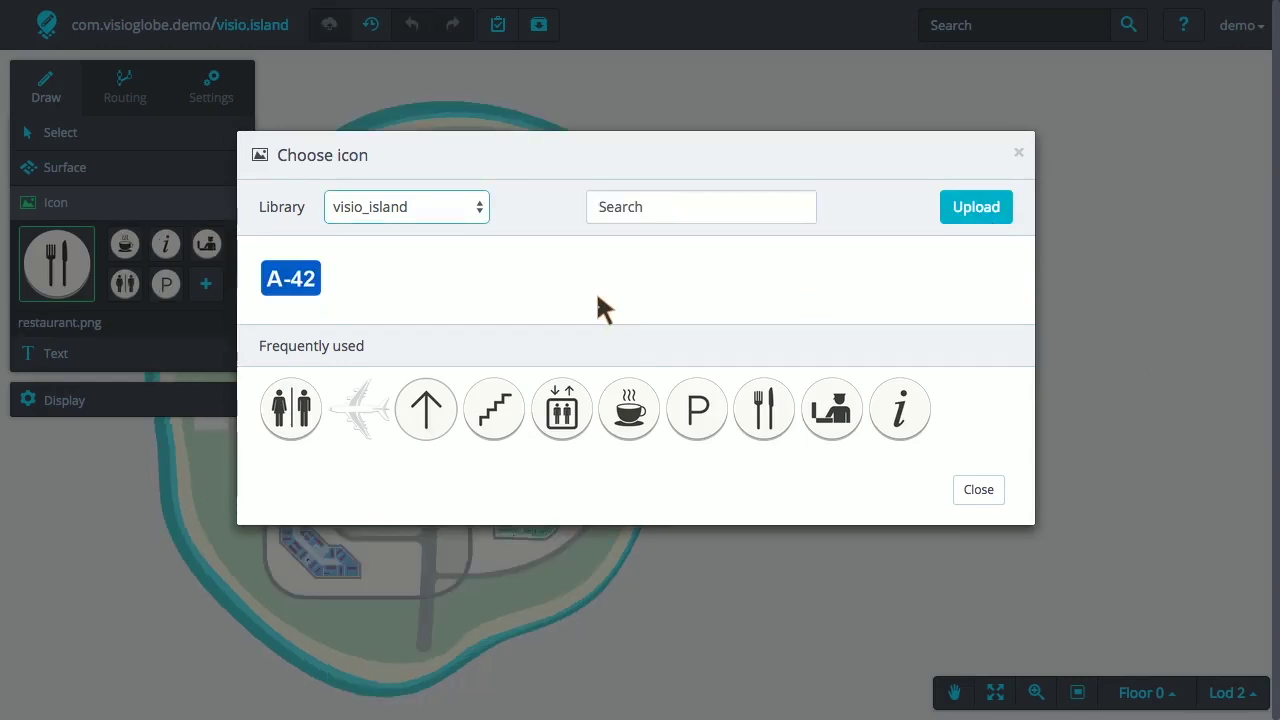
- Place the uploaded A-42 icon on the road north of the airport terminal and show its properties
{"action": "left_click", "coordinate": [305, 292]}
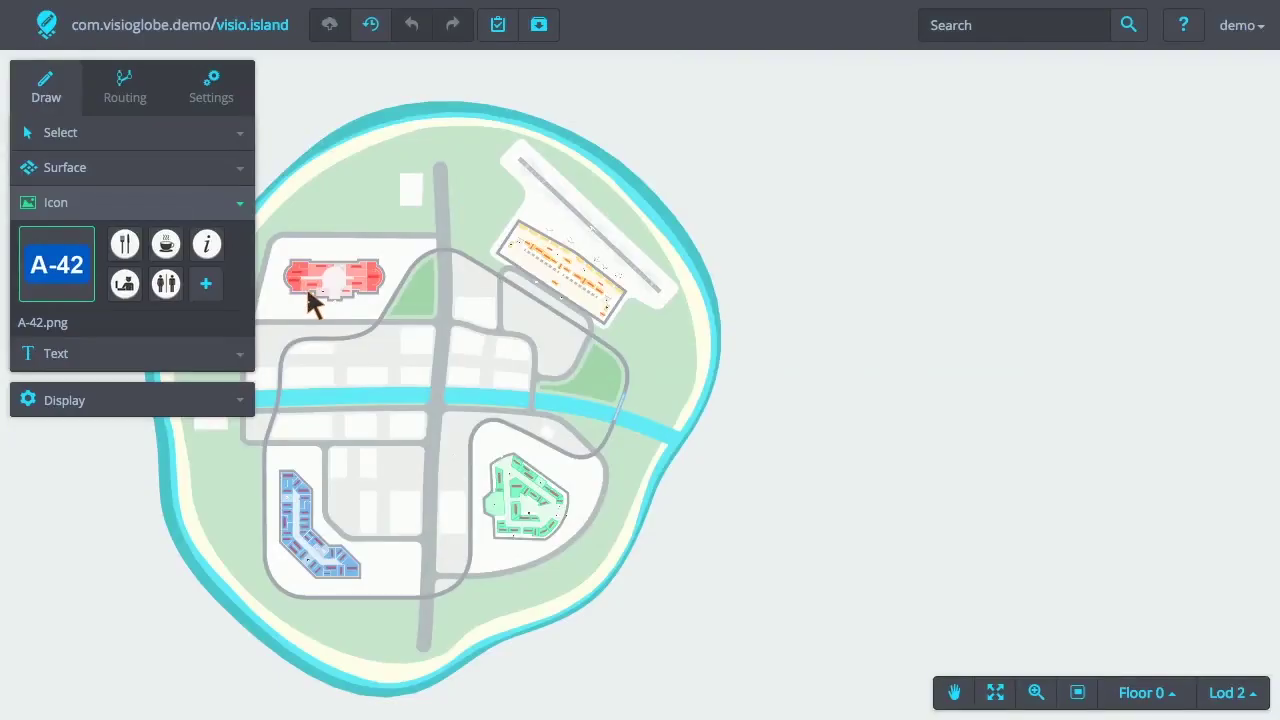
{"action": "scroll", "coordinate": [438, 238], "scroll_direction": "up", "scroll_amount": 3}
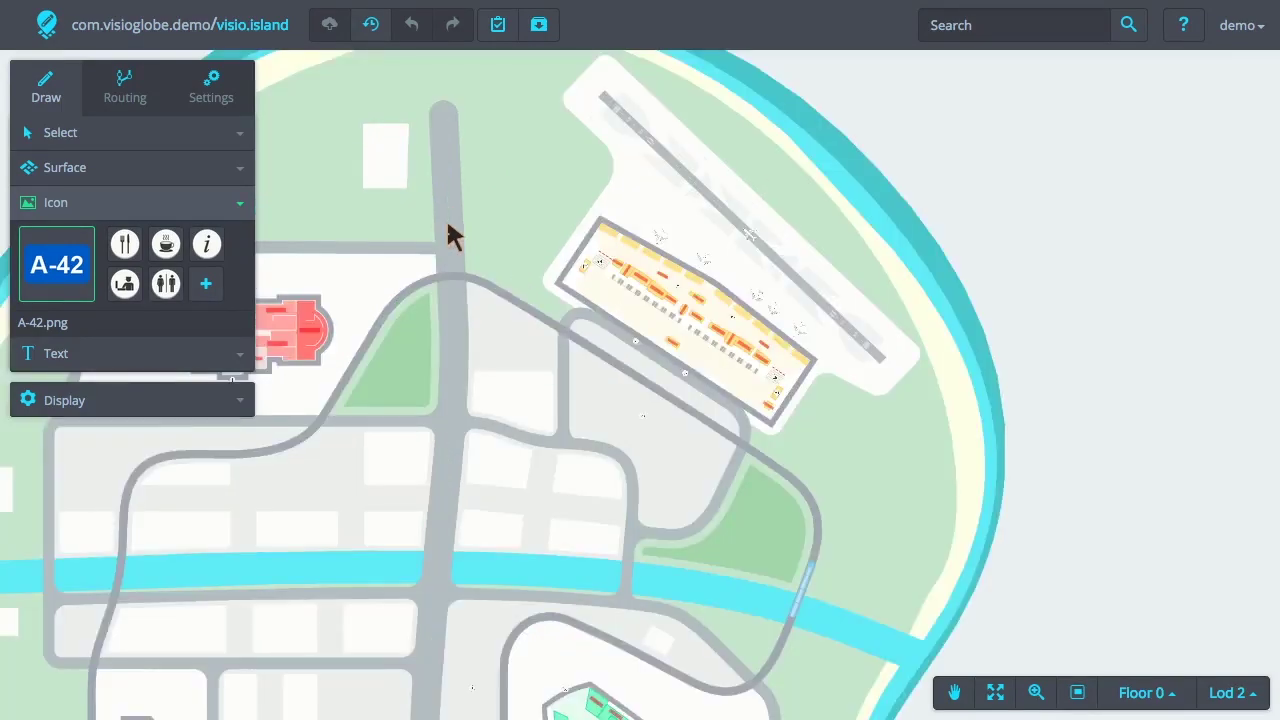
{"action": "scroll", "coordinate": [450, 234], "scroll_direction": "up", "scroll_amount": 3}
{"action": "left_click_drag", "start_coordinate": [425, 168], "coordinate": [491, 241]}
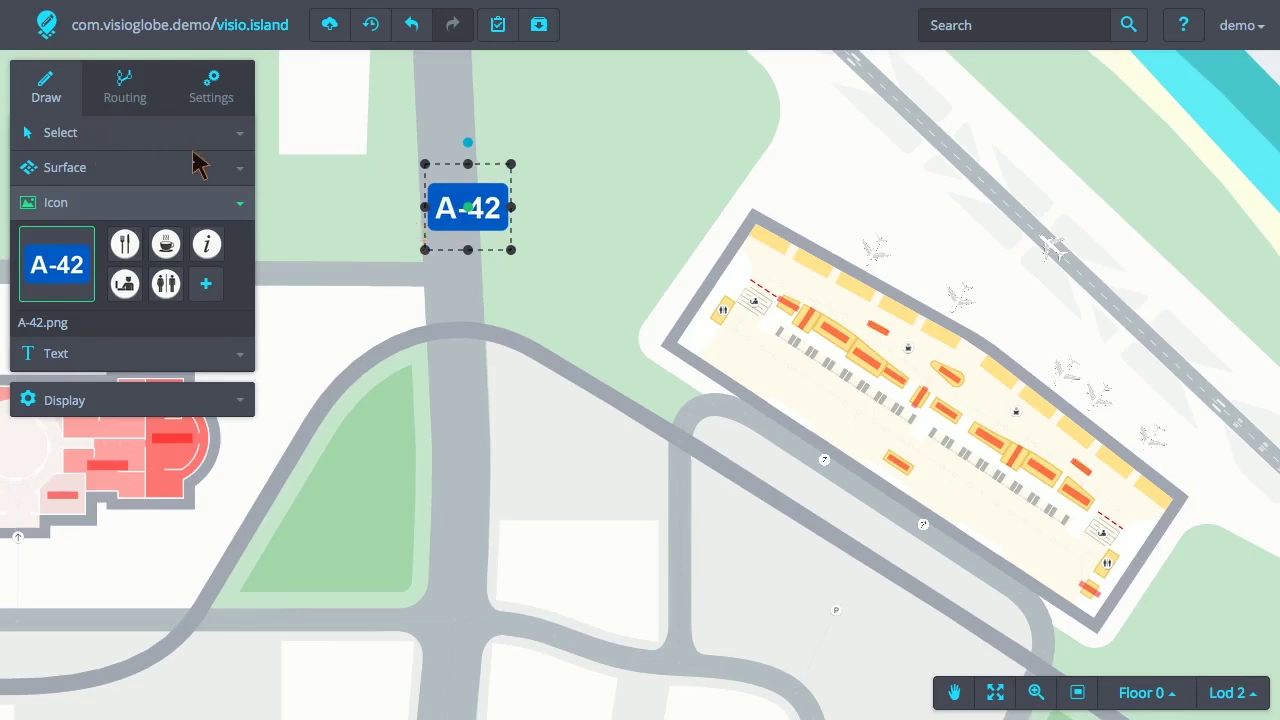
{"action": "left_click", "coordinate": [131, 140]}
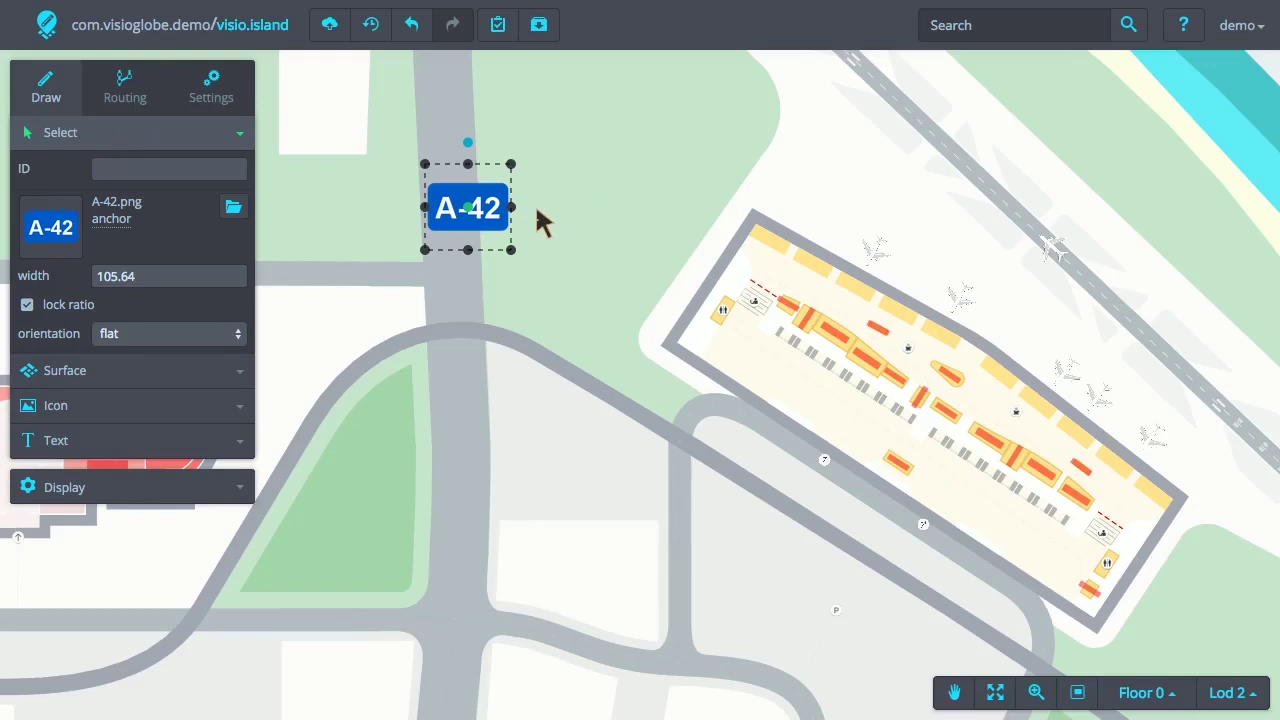
- Rotate the A-42 icon about 90° to run along the road and nudge it slightly up-left
{"action": "left_click", "coordinate": [455, 144]}
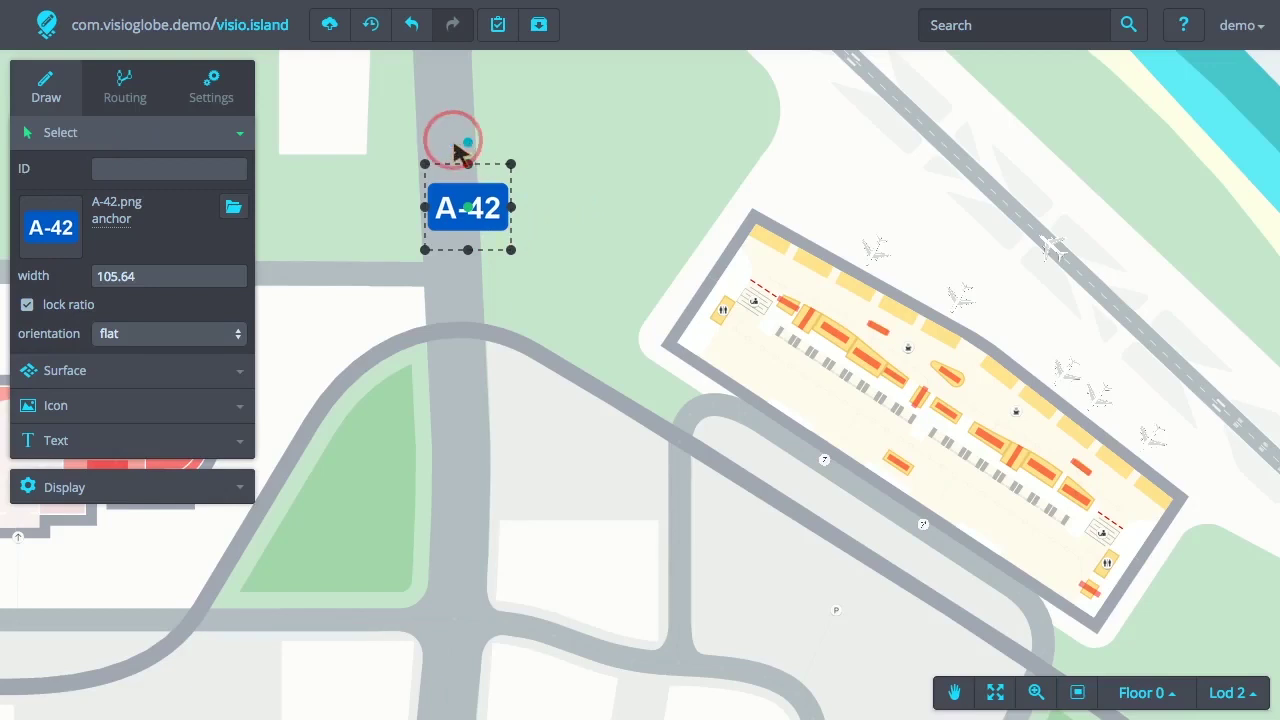
{"action": "left_click_drag", "start_coordinate": [455, 148], "coordinate": [370, 216]}
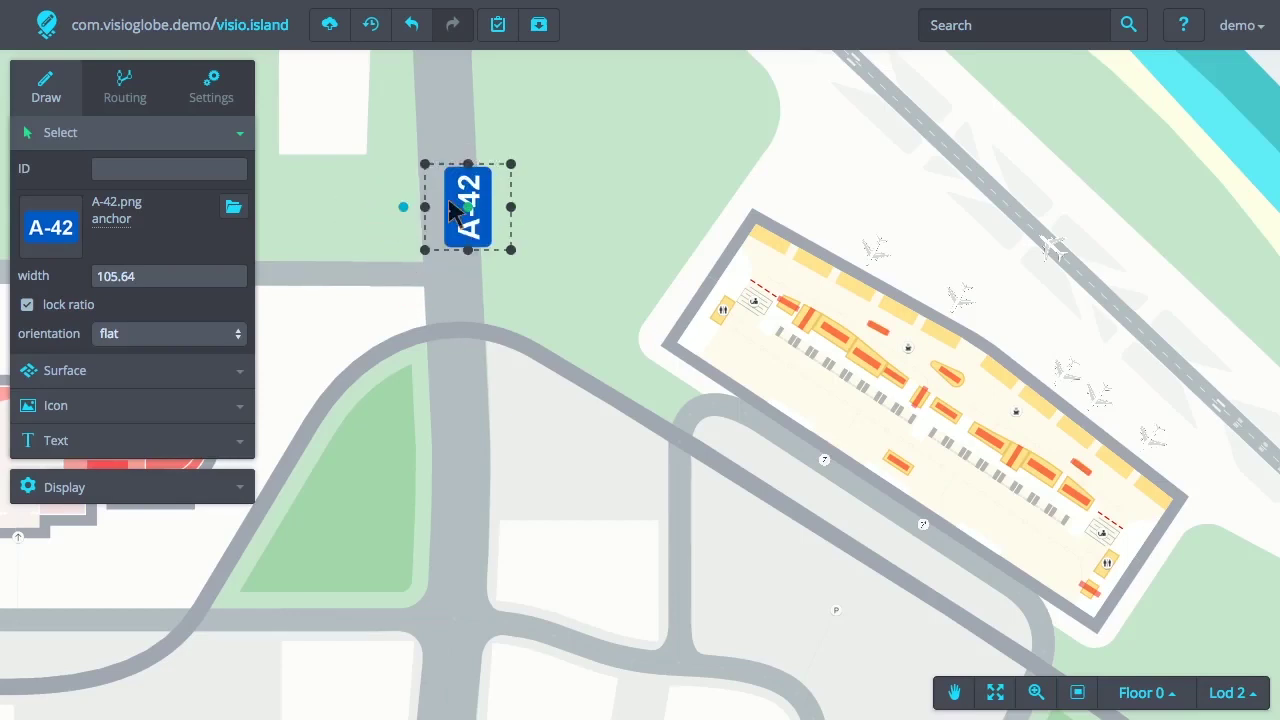
{"action": "left_click_drag", "start_coordinate": [463, 183], "coordinate": [449, 152]}
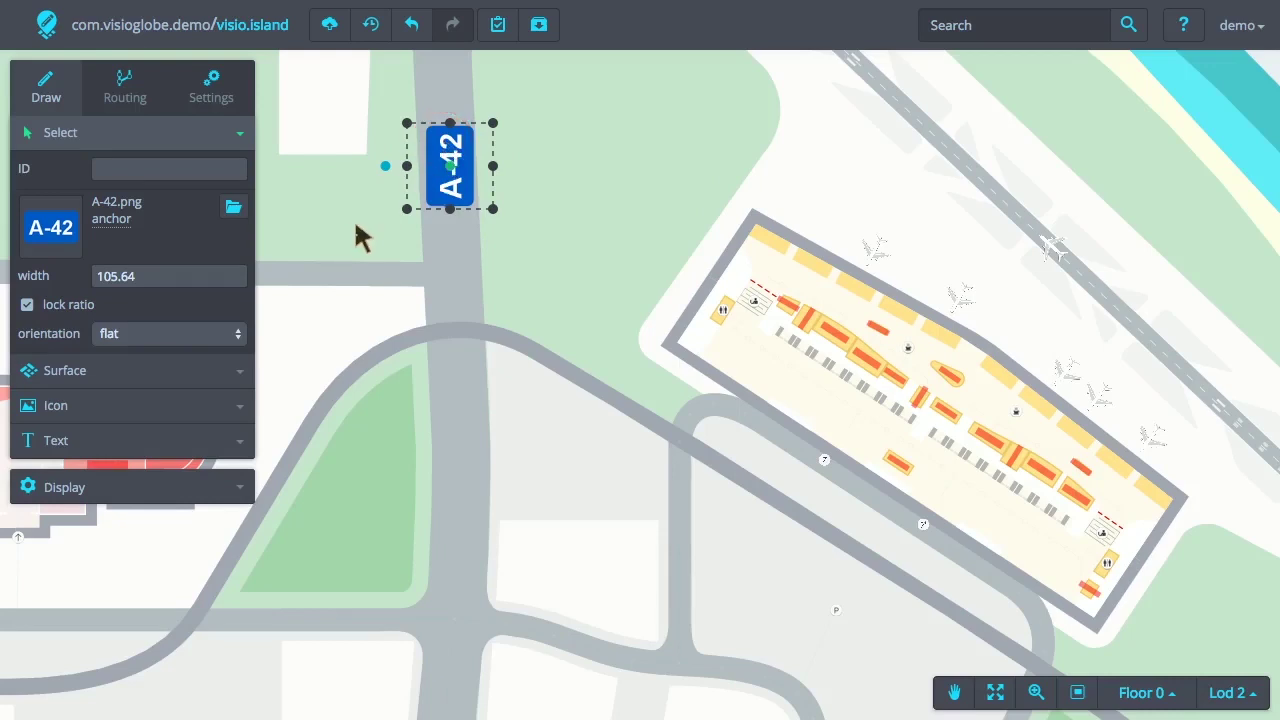
{"action": "left_click", "coordinate": [724, 312]}
- Copy the toilets icon's 15.21 width and paste it into the A-42 sign's width field
{"action": "left_click", "coordinate": [140, 306]}
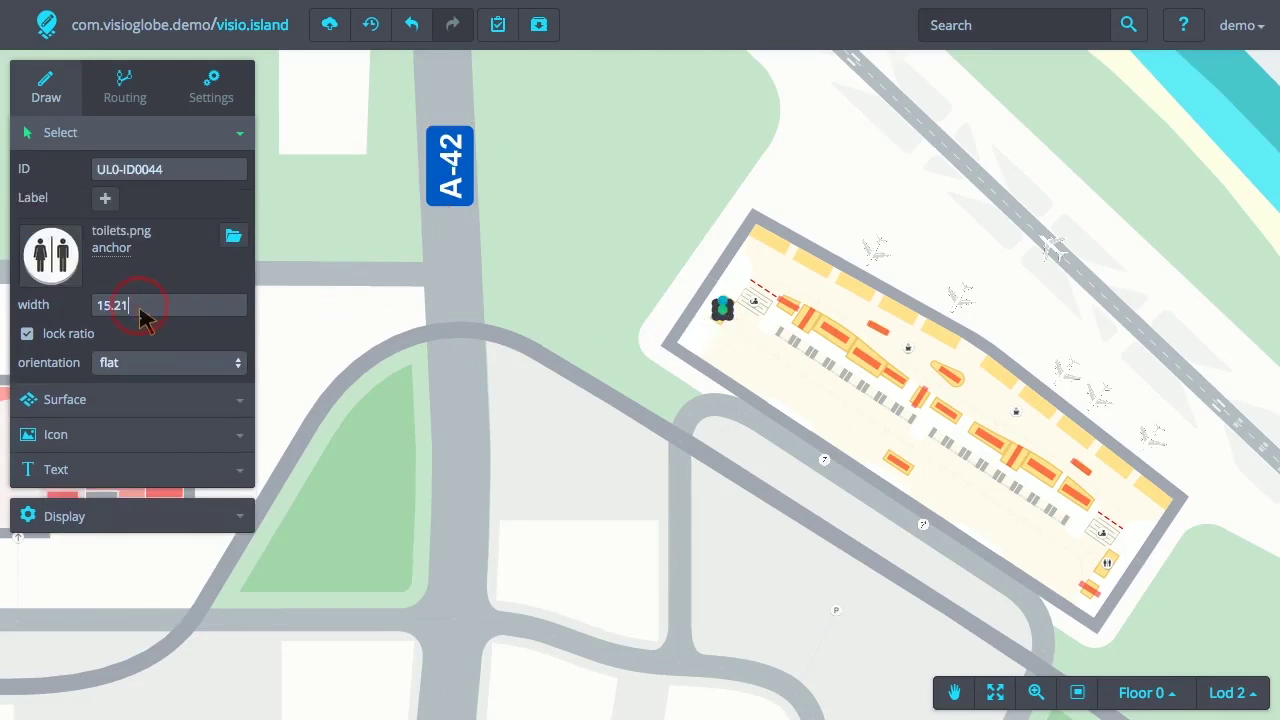
{"action": "left_click_drag", "start_coordinate": [140, 306], "coordinate": [80, 318]}
{"action": "key", "text": "ctrl+c"}
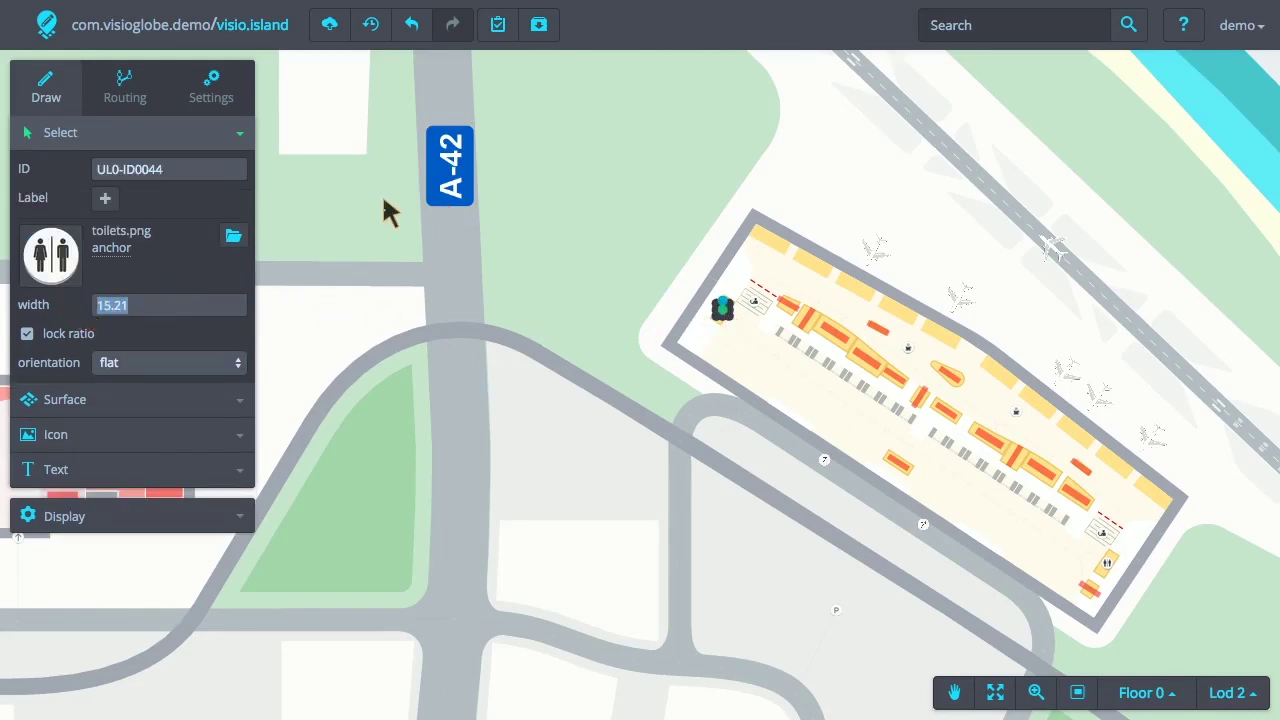
{"action": "left_click", "coordinate": [455, 168]}
{"action": "left_click_drag", "start_coordinate": [157, 292], "coordinate": [63, 282]}
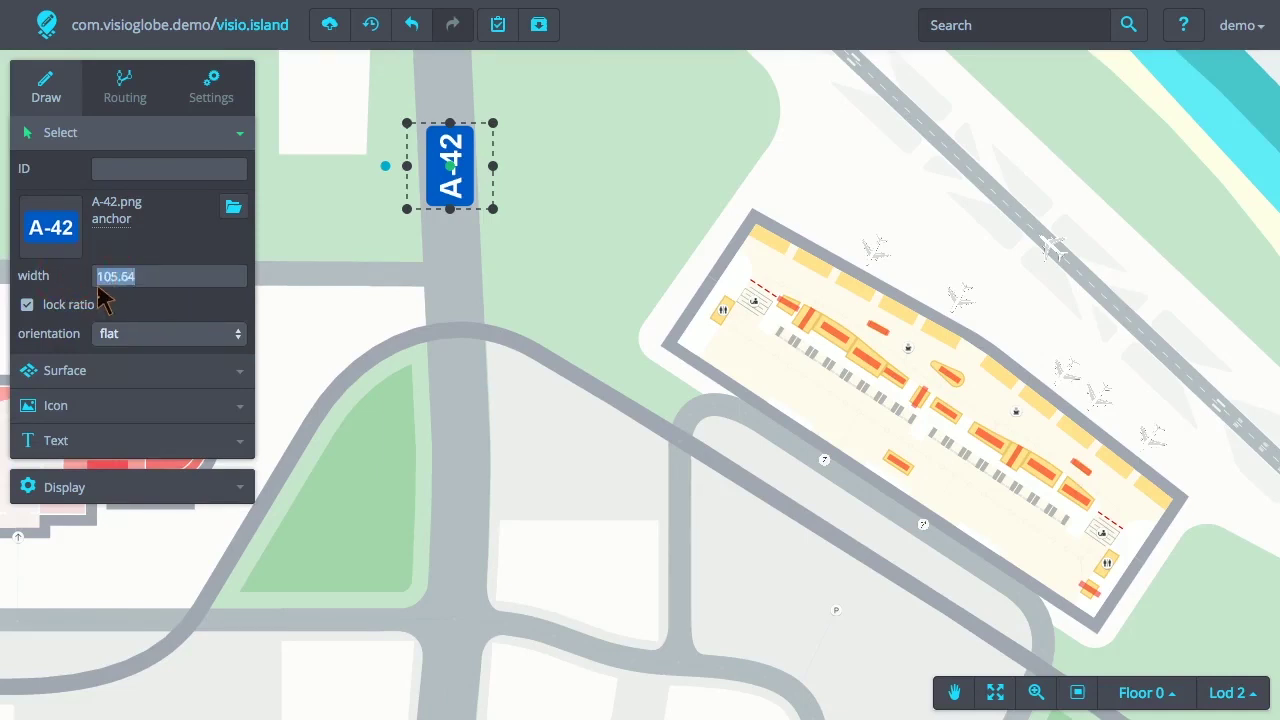
{"action": "key", "text": "ctrl+v"}
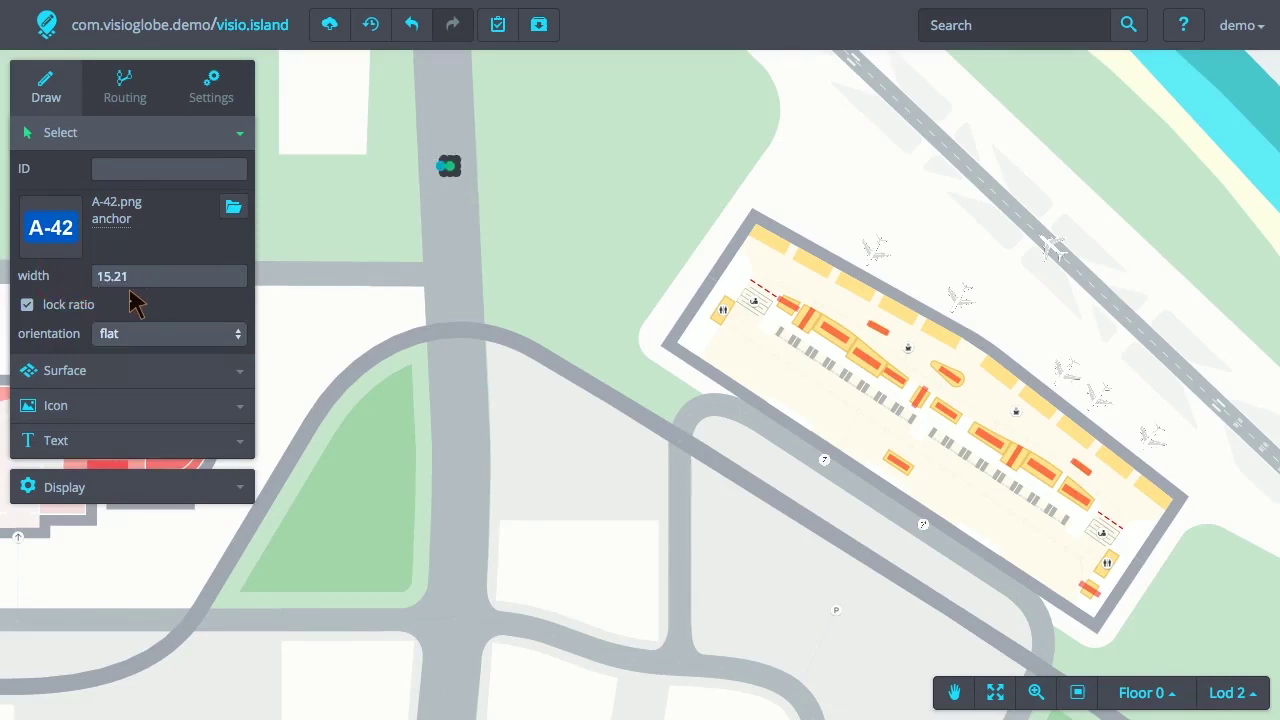
{"action": "left_click", "coordinate": [462, 180]}
{"action": "scroll", "coordinate": [462, 180], "scroll_direction": "up", "scroll_amount": 3}
{"action": "scroll", "coordinate": [461, 177], "scroll_direction": "up", "scroll_amount": 2}
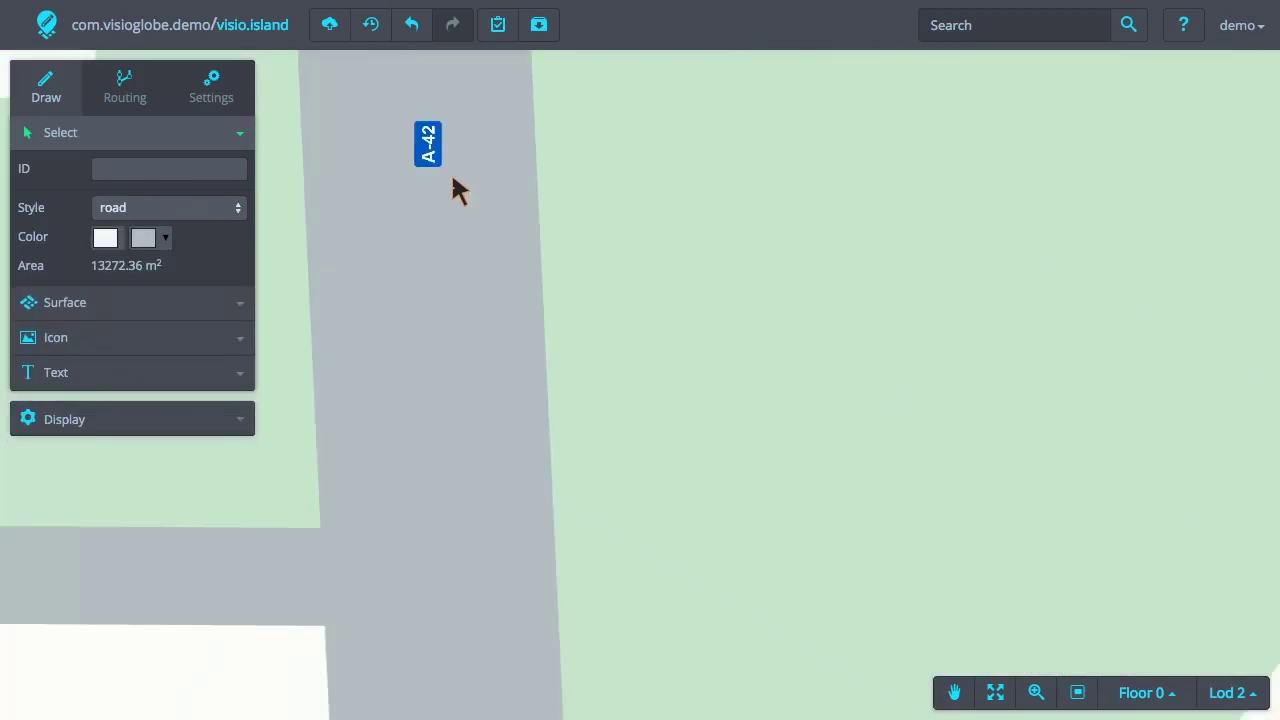
{"action": "scroll", "coordinate": [453, 180], "scroll_direction": "down", "scroll_amount": 5}
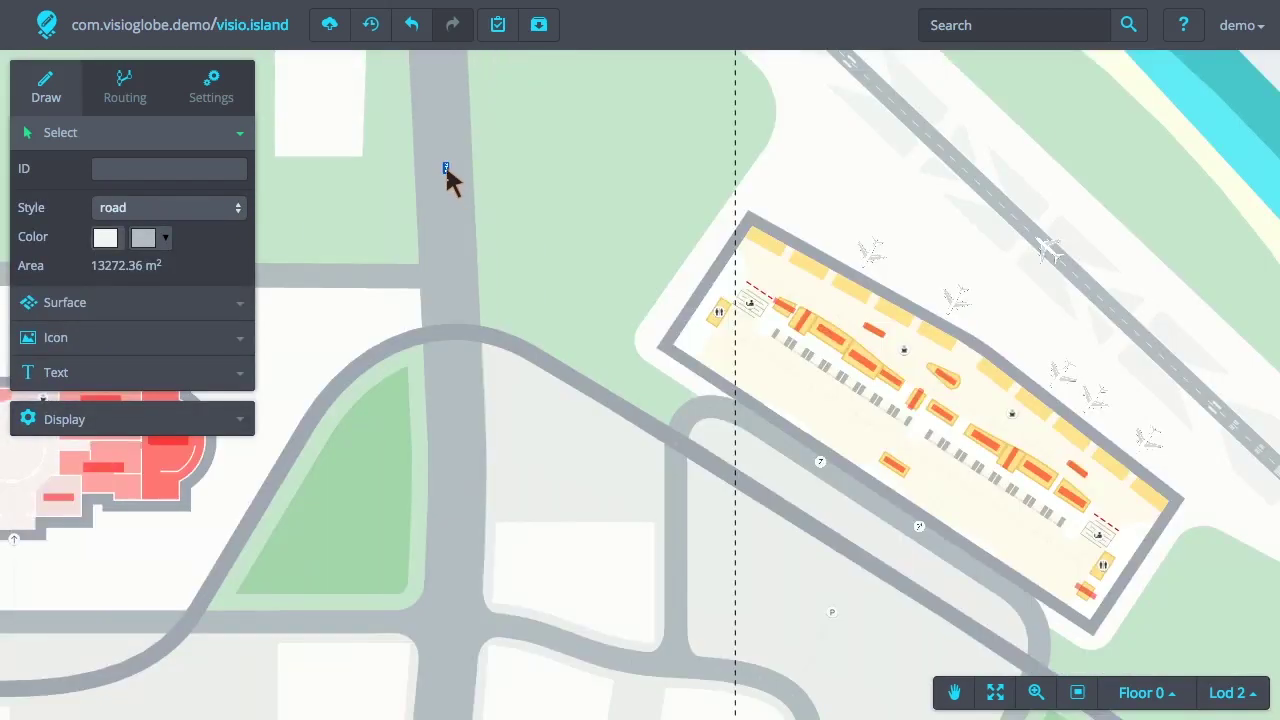
{"action": "left_click", "coordinate": [446, 170]}
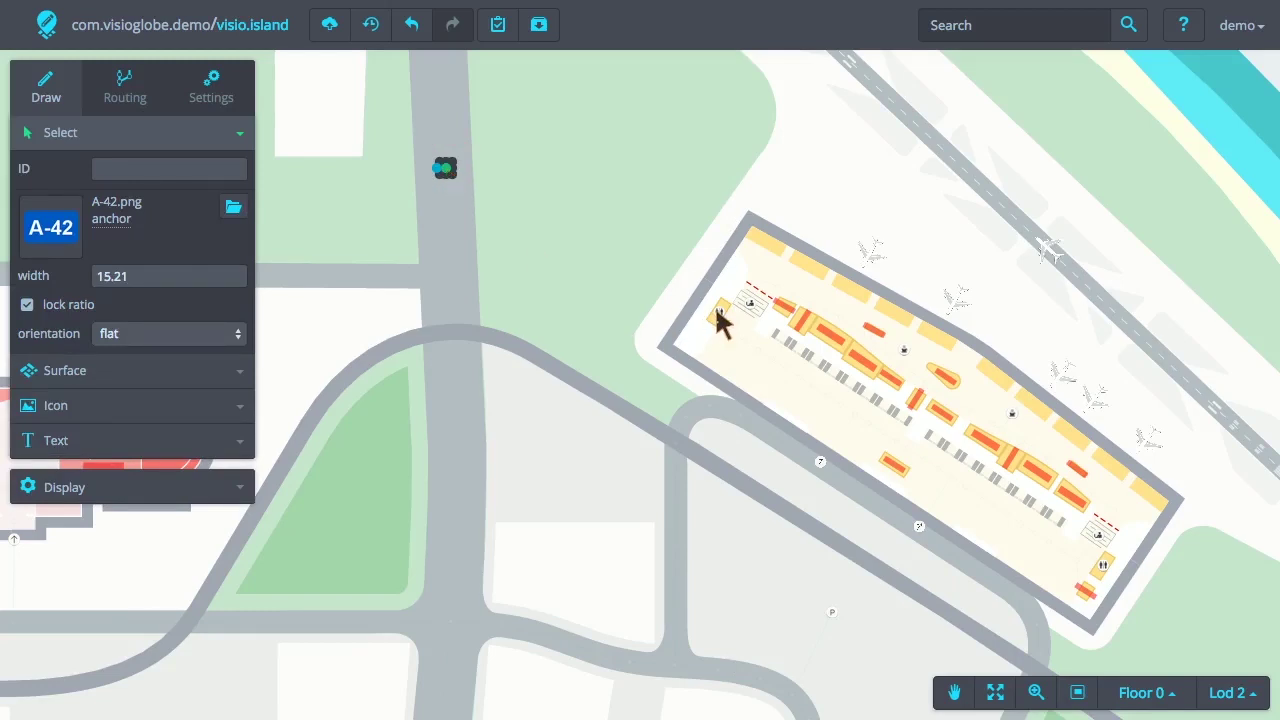
- Enlarge the A-42 sign to width 57.59 by dragging its resize handle, shifting it left
{"action": "scroll", "coordinate": [446, 180], "scroll_direction": "up", "scroll_amount": 5}
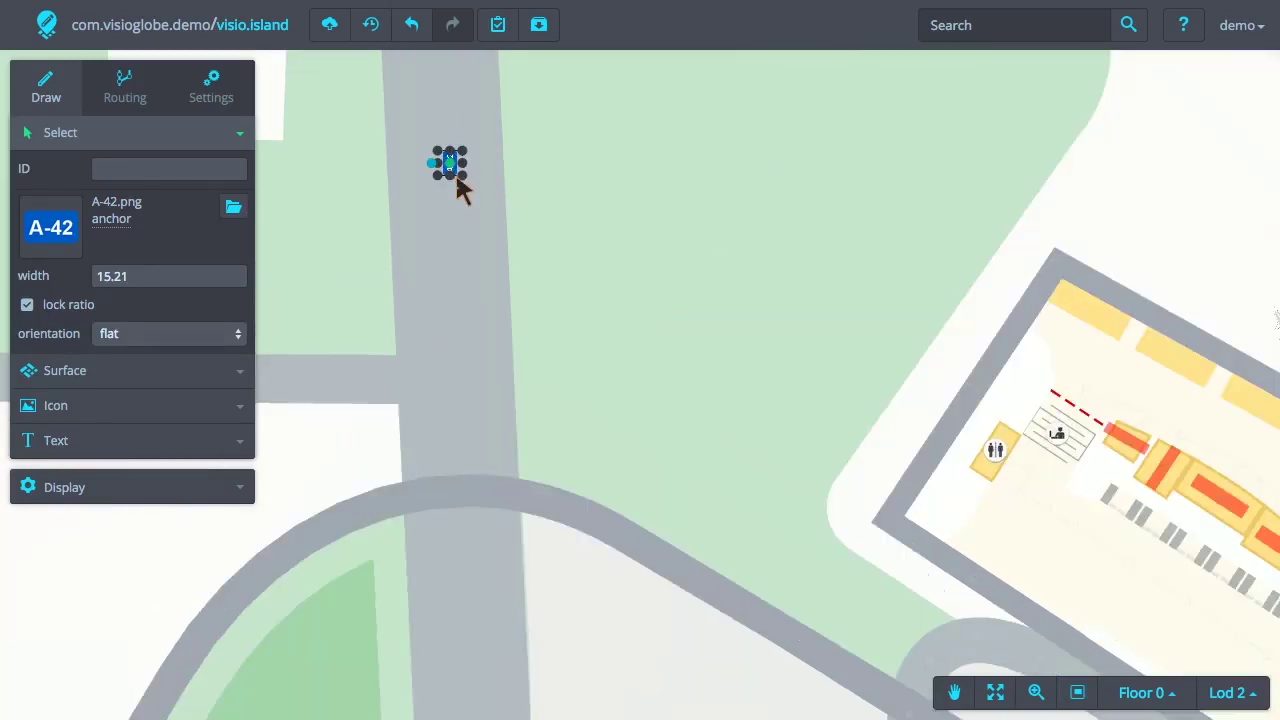
{"action": "left_click", "coordinate": [476, 187]}
{"action": "left_click_drag", "start_coordinate": [476, 190], "coordinate": [503, 263]}
{"action": "left_click_drag", "start_coordinate": [520, 310], "coordinate": [480, 260]}
- Zoom out, pan to the green building and zoom in on its stairs and lift icons
{"action": "scroll", "coordinate": [480, 260], "scroll_direction": "down", "scroll_amount": 3}
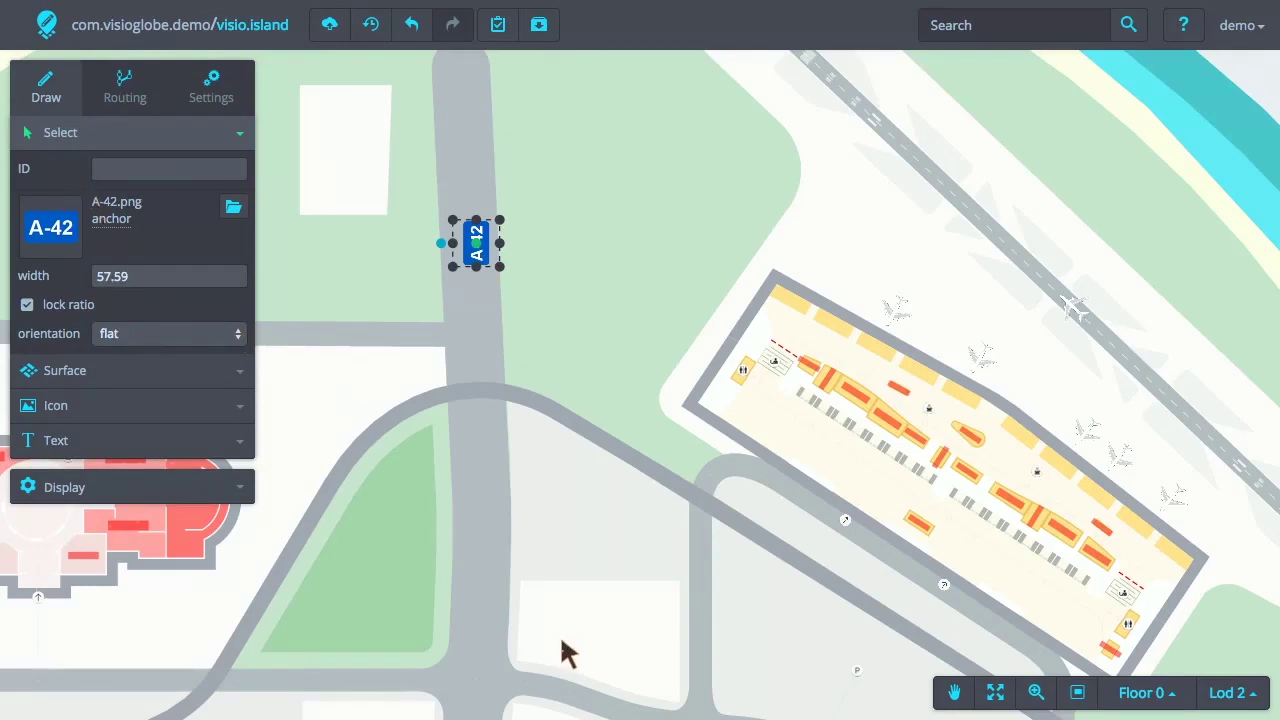
{"action": "scroll", "coordinate": [574, 640], "scroll_direction": "down", "scroll_amount": 5}
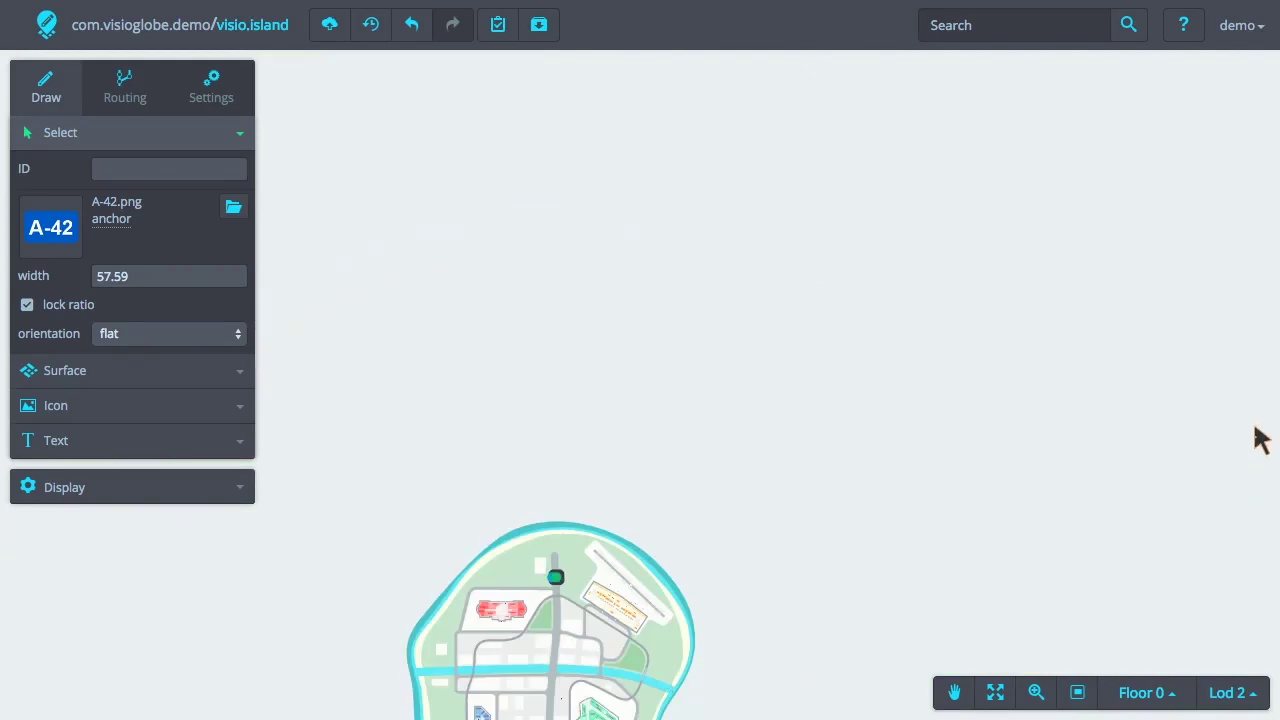
{"action": "left_click_drag", "start_coordinate": [524, 630], "coordinate": [571, 491]}
{"action": "scroll", "coordinate": [631, 560], "scroll_direction": "up", "scroll_amount": 5}
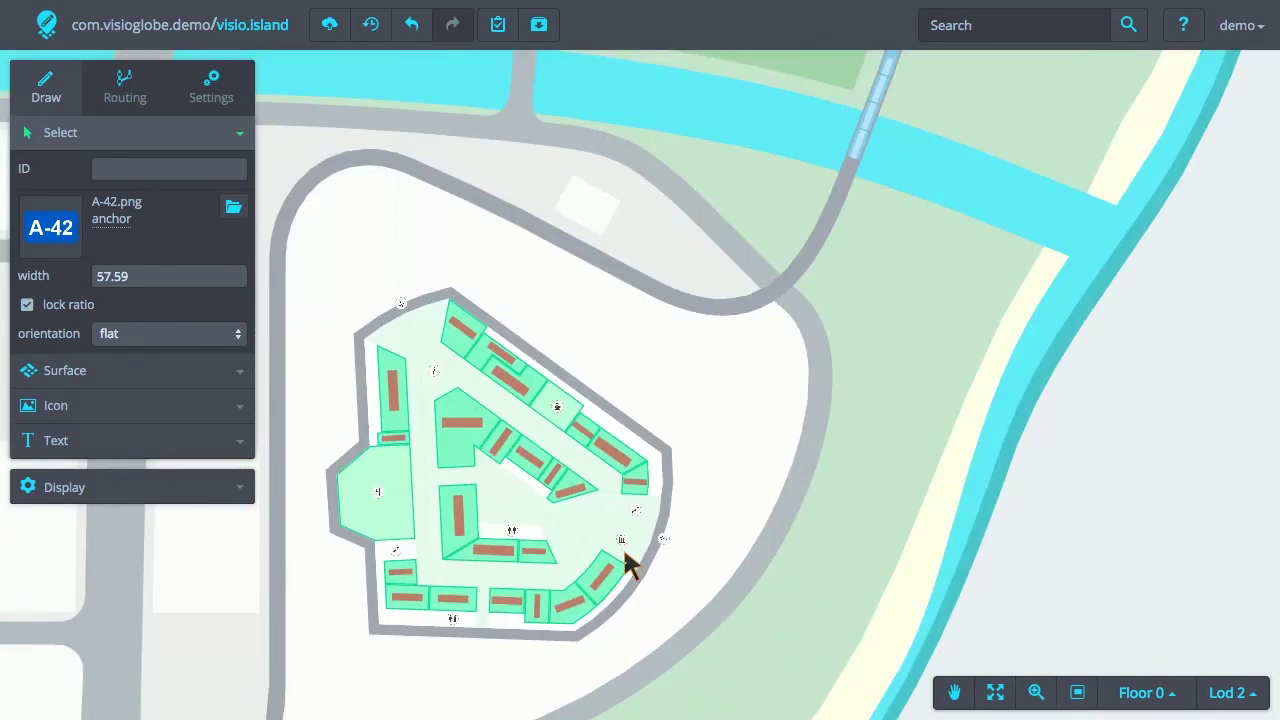
{"action": "scroll", "coordinate": [630, 563], "scroll_direction": "up", "scroll_amount": 5}
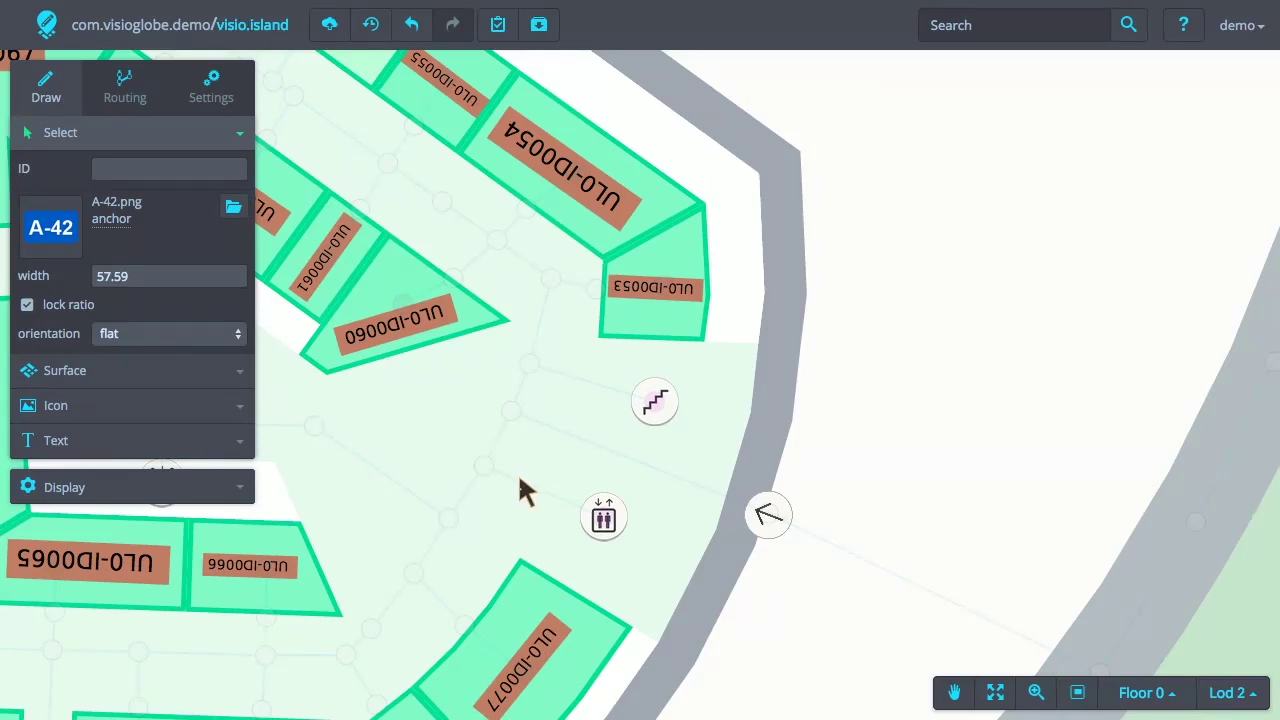
- Compare the orientation settings of the elevator, stairs and fixed arrow icons
{"action": "left_click", "coordinate": [603, 518]}
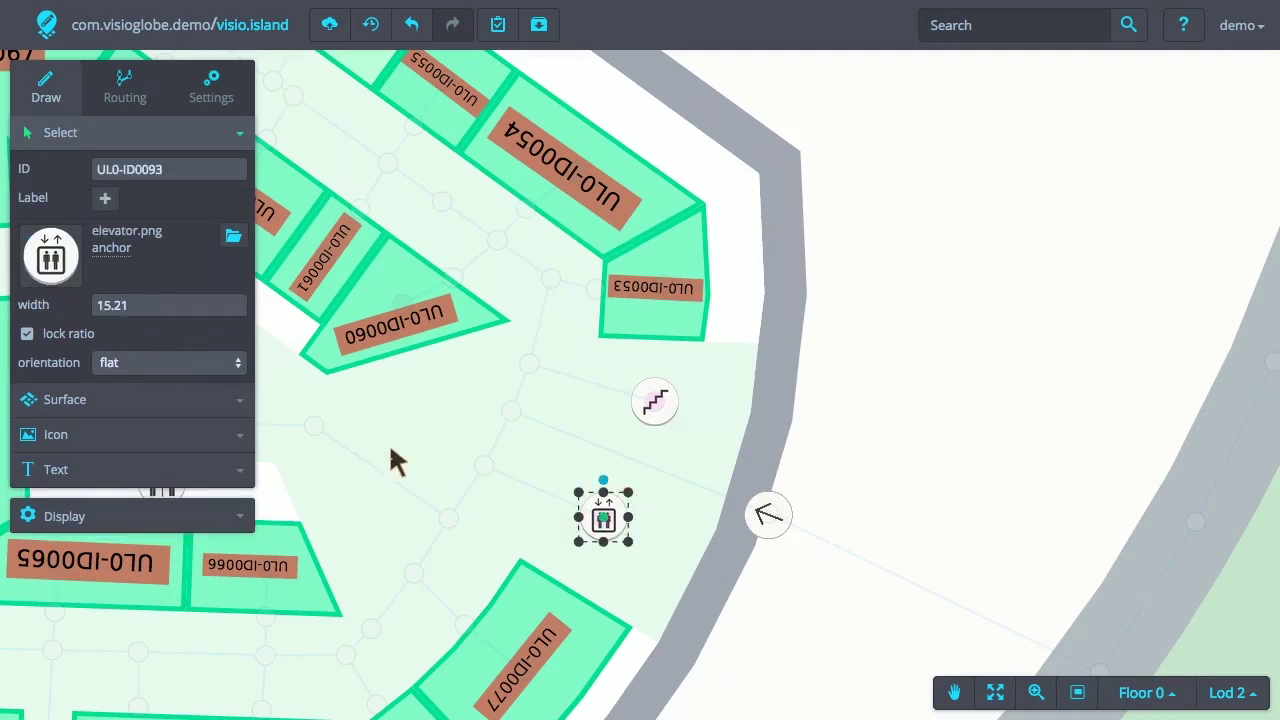
{"action": "left_click", "coordinate": [655, 405]}
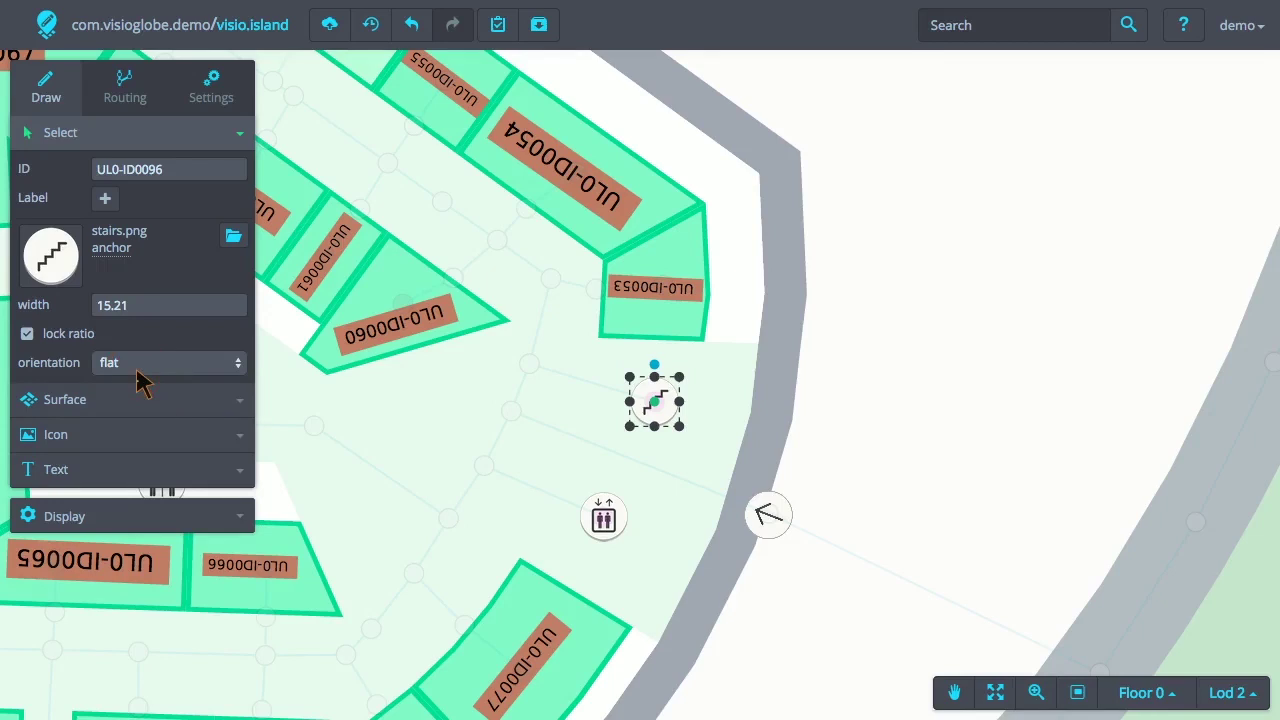
{"action": "left_click", "coordinate": [765, 515]}
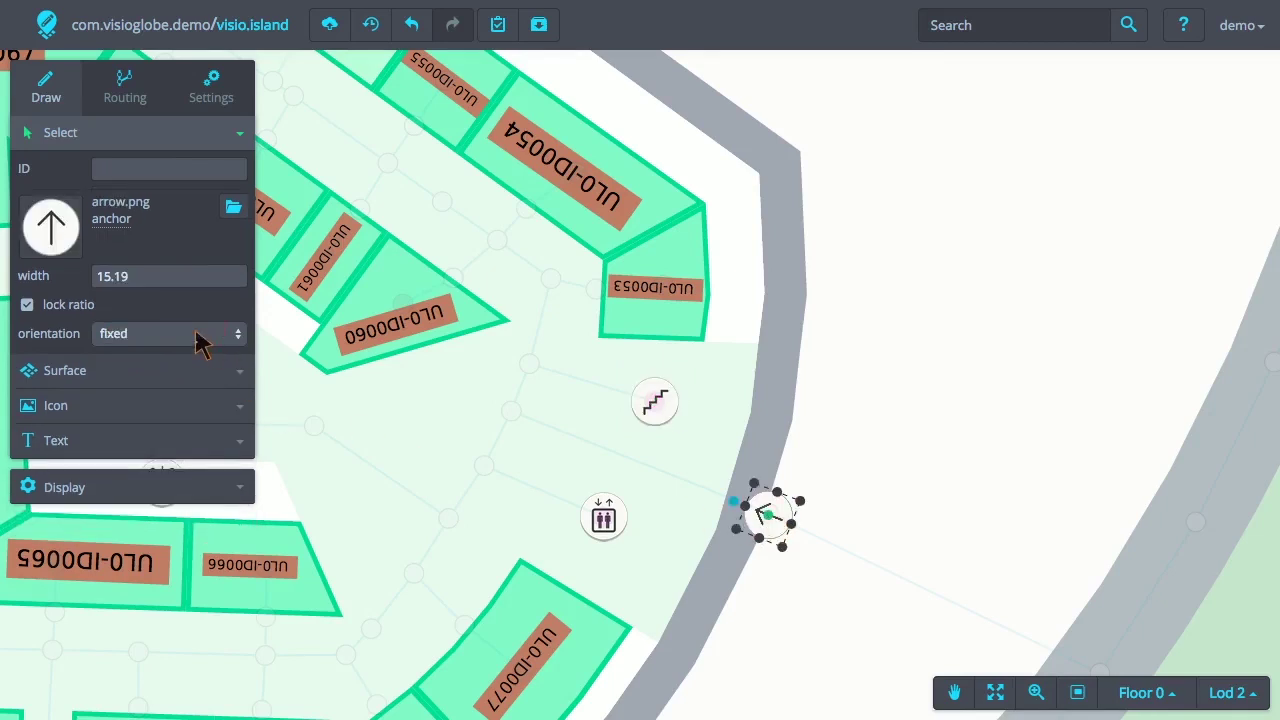
- Set the stairs icon's orientation to facing and preview the map in 3D
{"action": "left_click", "coordinate": [658, 402]}
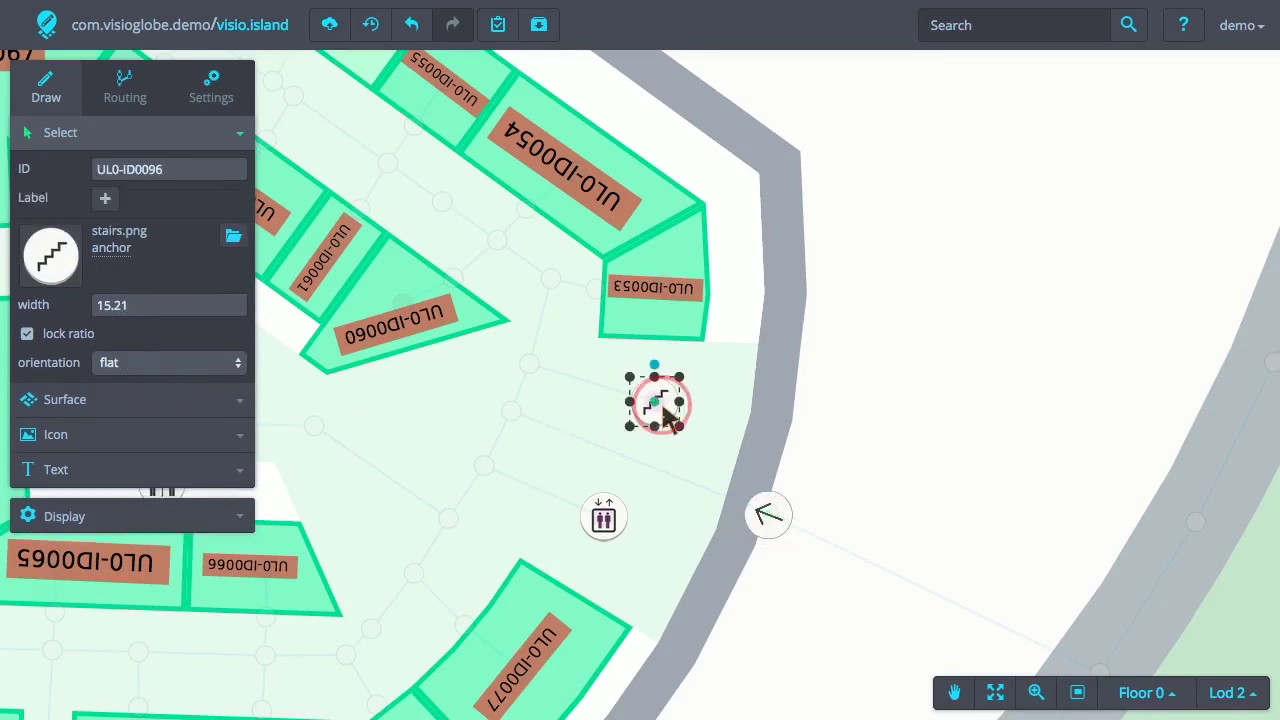
{"action": "left_click", "coordinate": [175, 375]}
{"action": "left_click", "coordinate": [196, 430]}
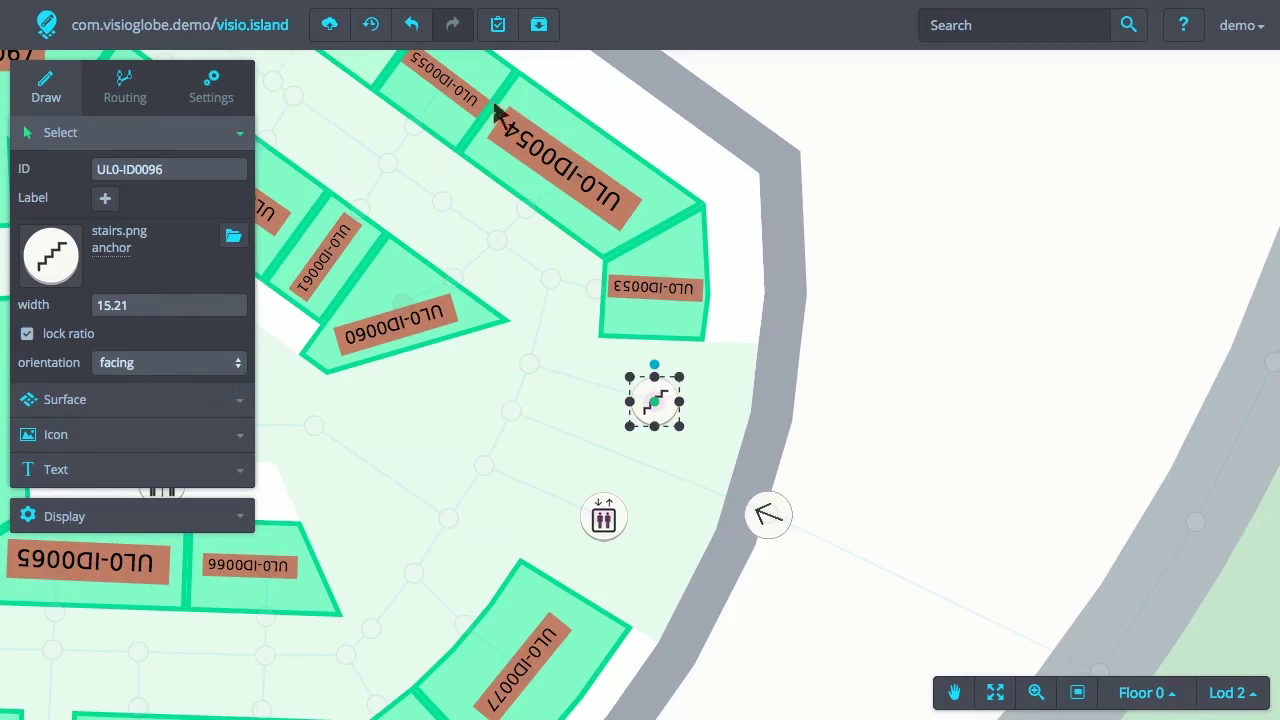
{"action": "left_click", "coordinate": [497, 35]}
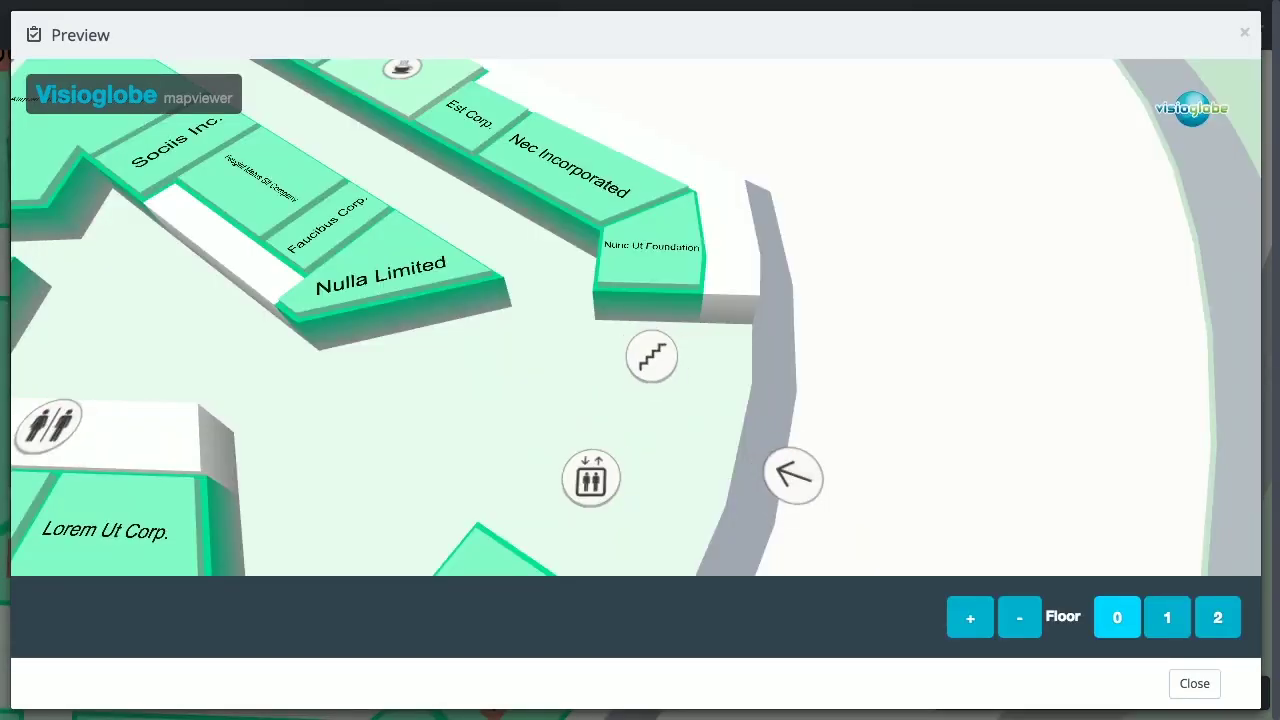
{"action": "left_click_drag", "start_coordinate": [645, 400], "coordinate": [516, 376]}
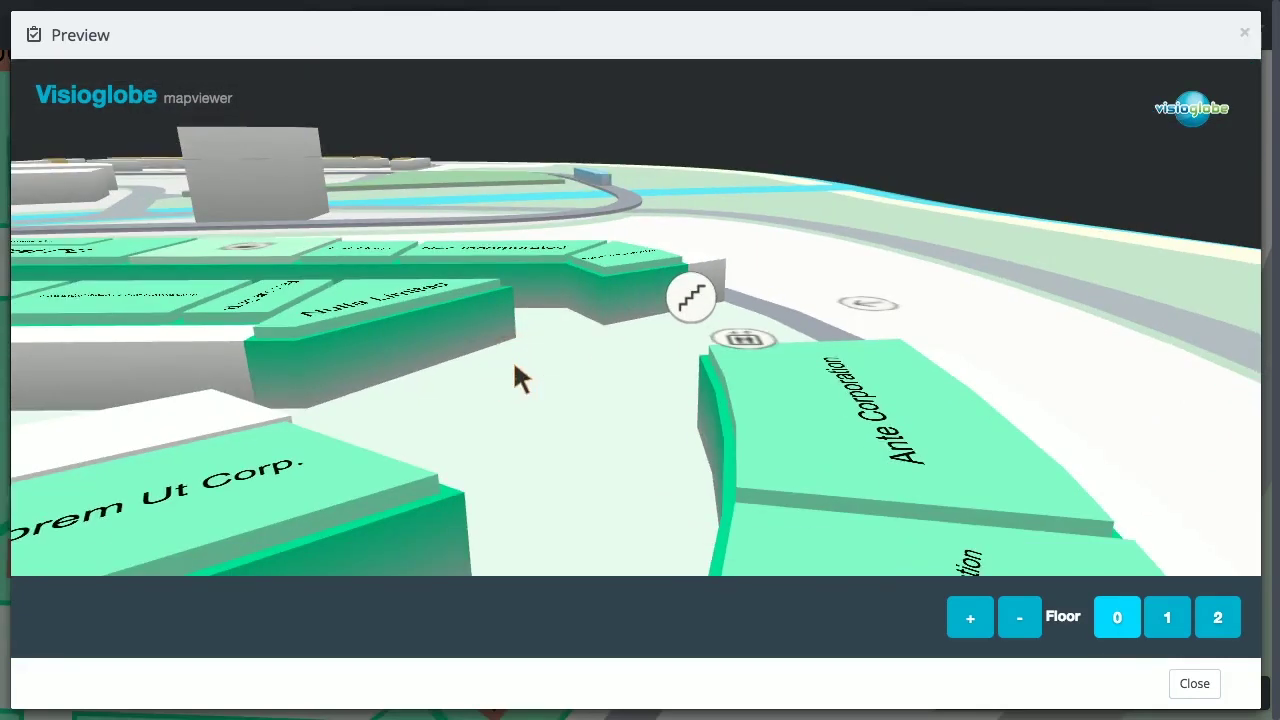
{"action": "left_click", "coordinate": [1205, 688]}
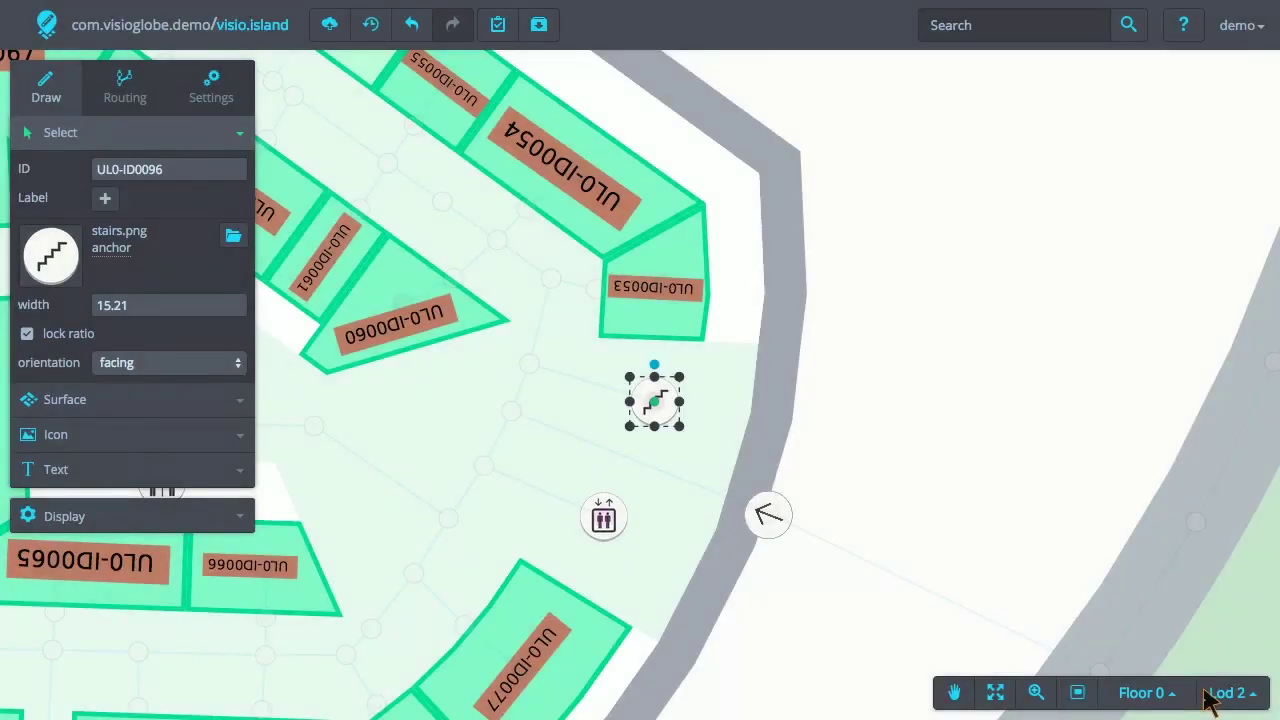